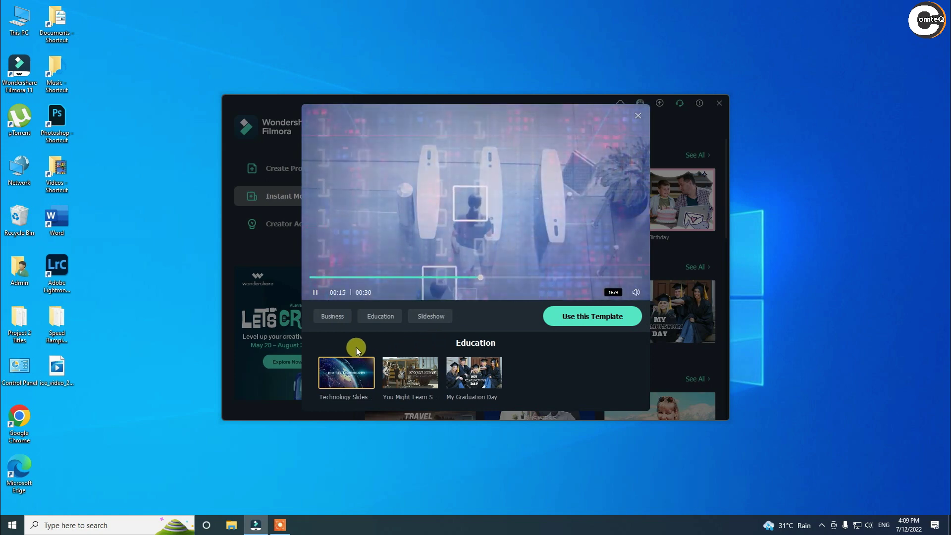
# Start an Instant Mode project from the previewed technology slideshow template and import all the clips from the Sample Clips folder.
pyautogui.click(316, 293)
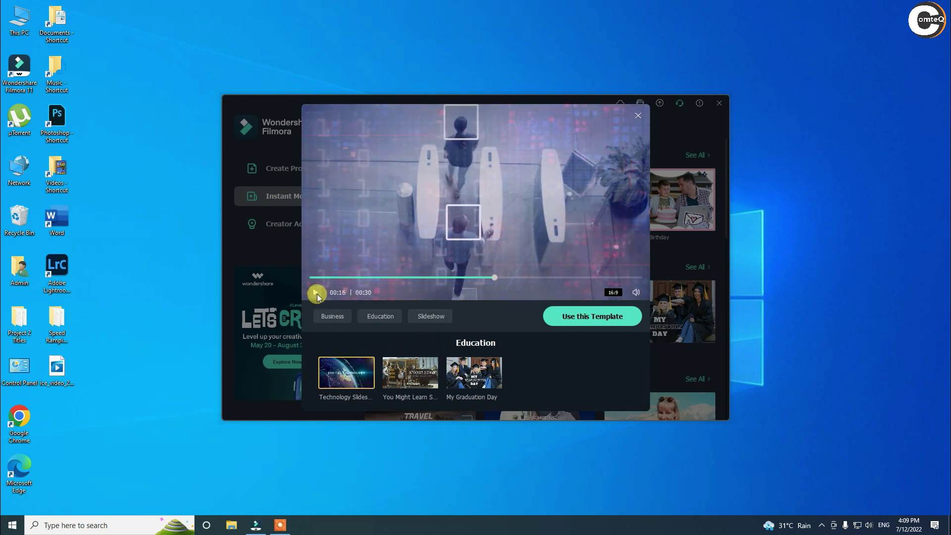
pyautogui.click(593, 322)
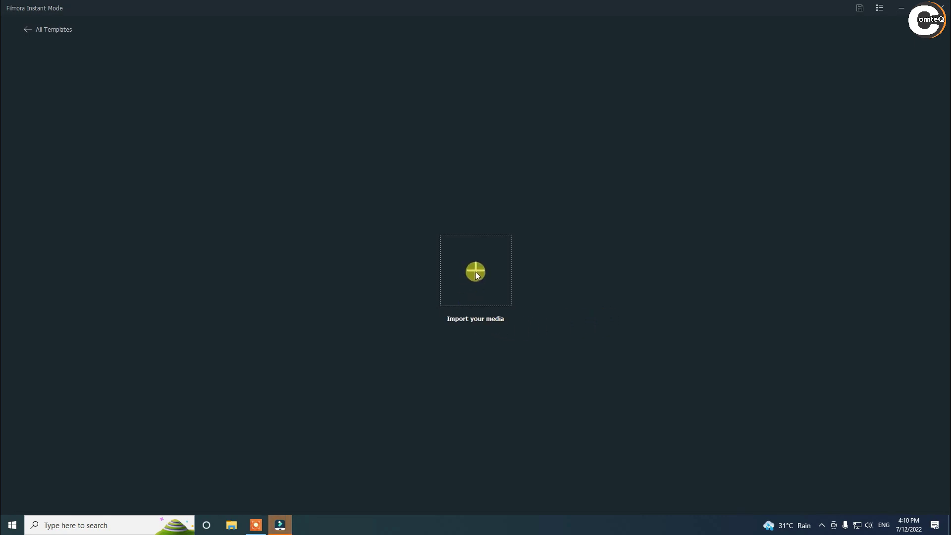
pyautogui.click(476, 272)
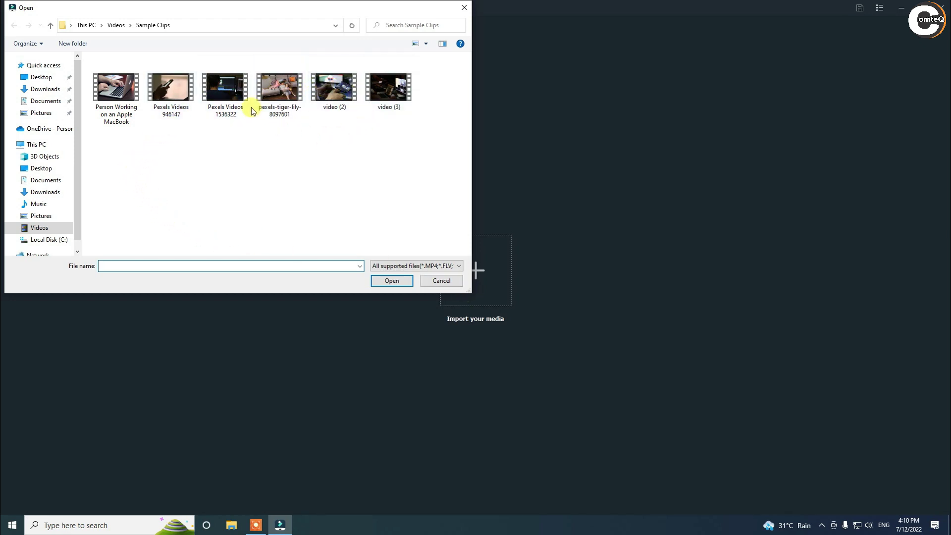
pyautogui.click(136, 90)
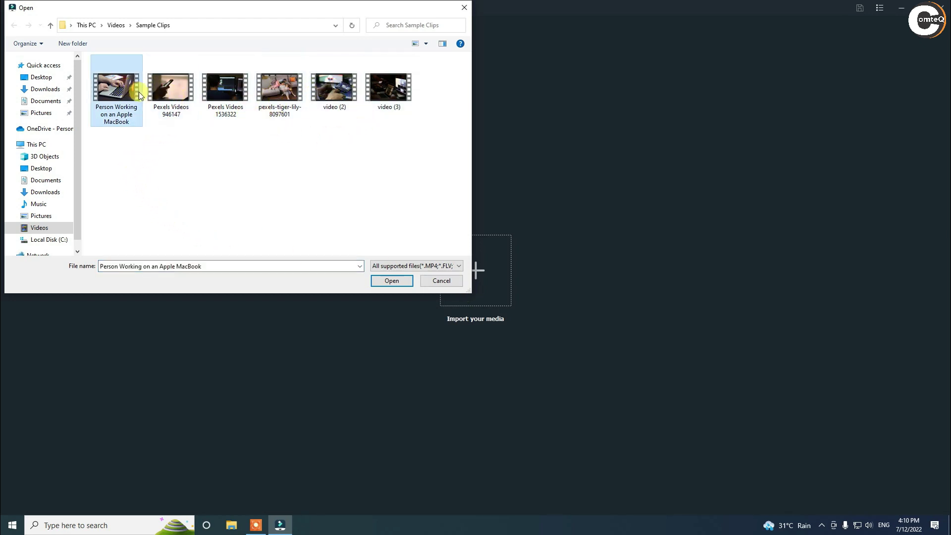
pyautogui.hotkey('ctrl', 'a')
pyautogui.click(388, 284)
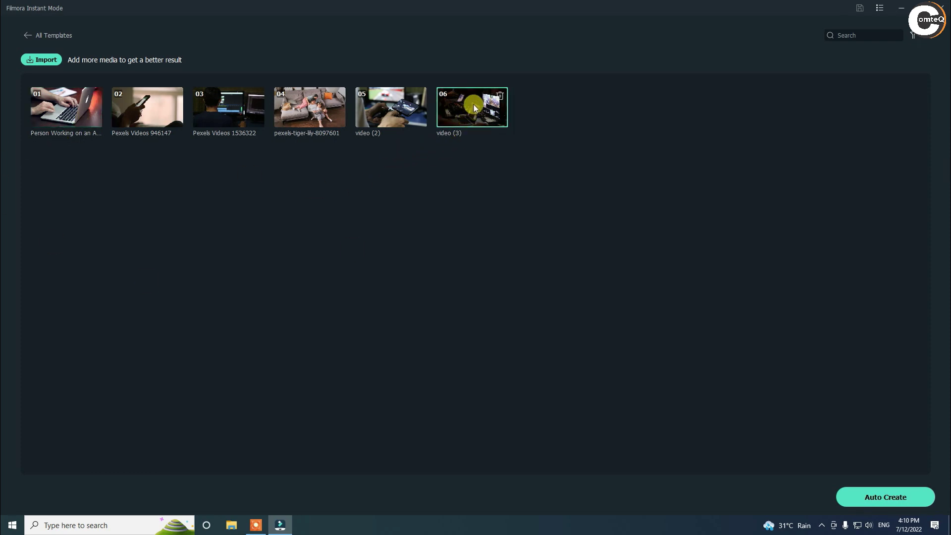
# Reorder the imported media so video (3) and video (2) come first, and auto-create the slideshow.
pyautogui.moveTo(473, 105); pyautogui.dragTo(26, 90)
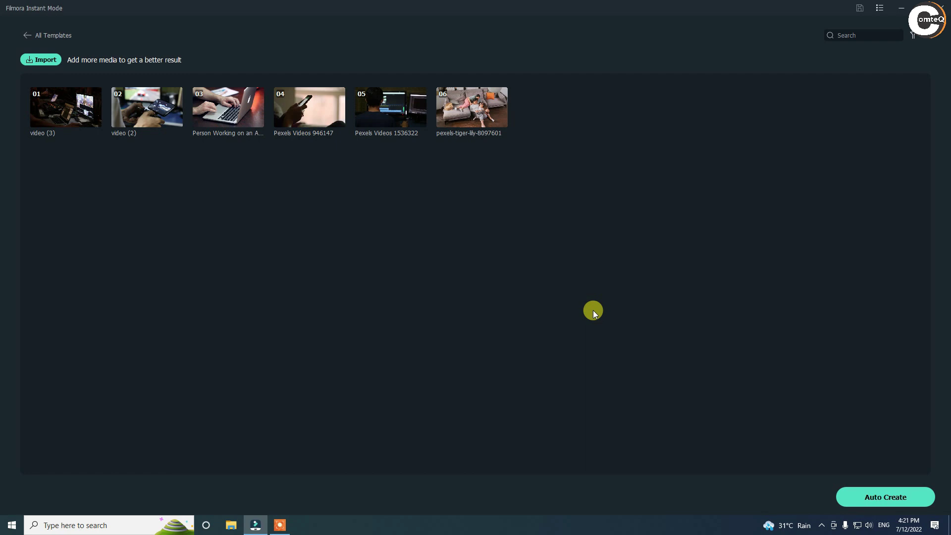
pyautogui.click(882, 498)
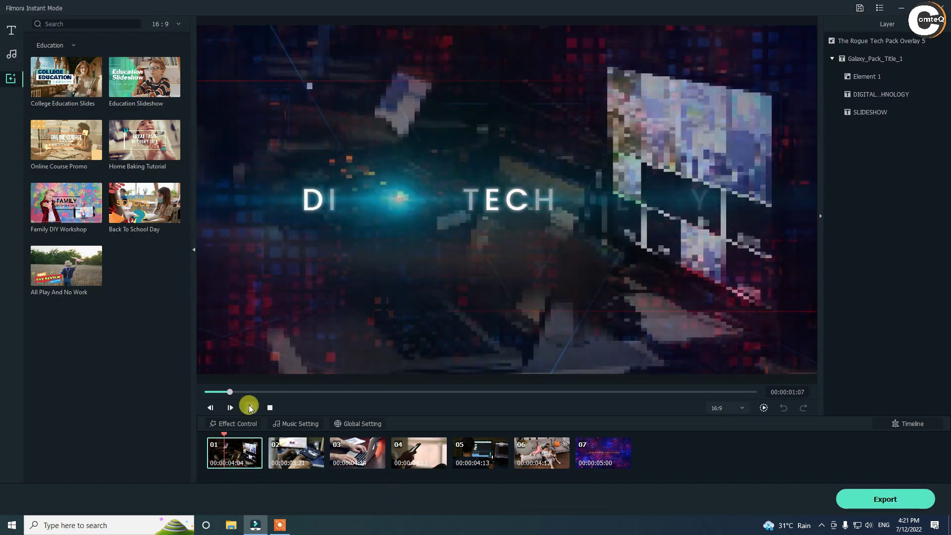
# Play the generated slideshow from the beginning through to the closing title.
pyautogui.click(250, 407)
pyautogui.moveTo(237, 395); pyautogui.dragTo(198, 396)
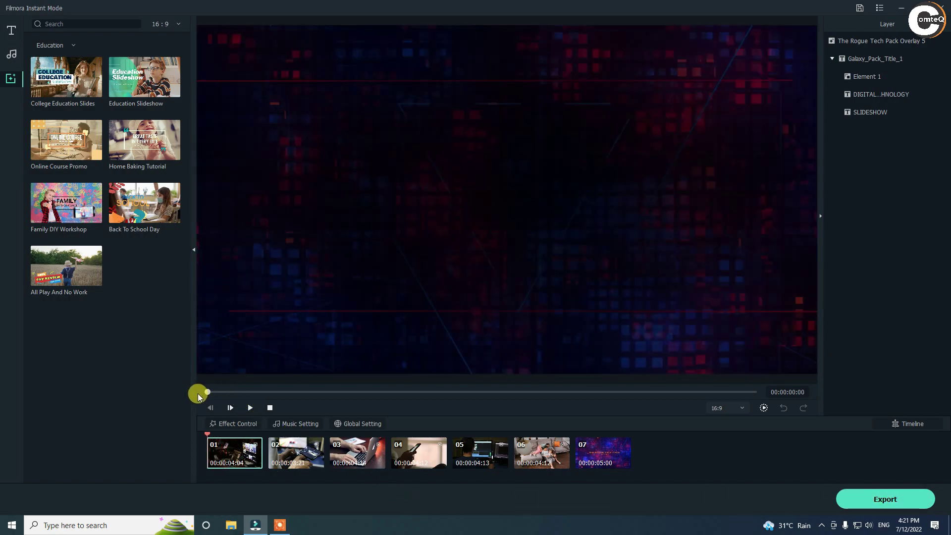
pyautogui.click(250, 408)
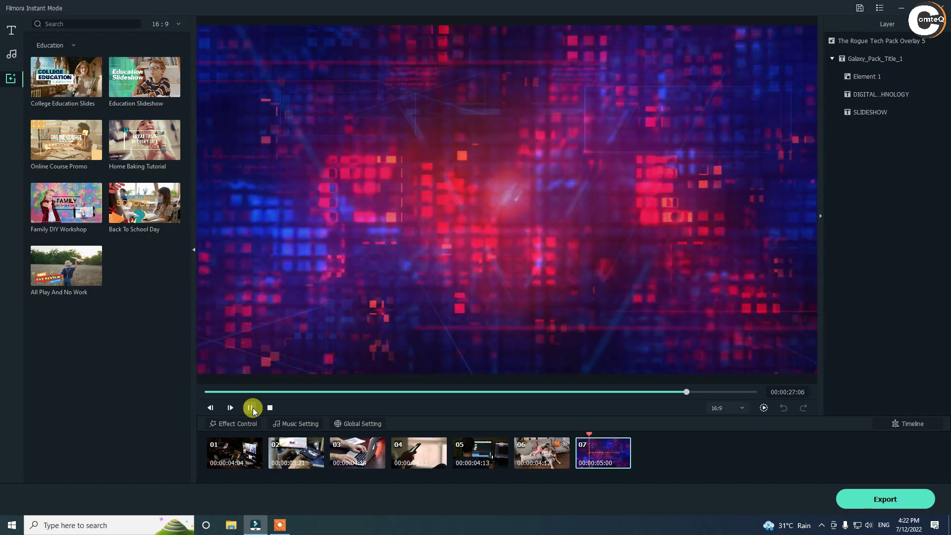
pyautogui.click(251, 408)
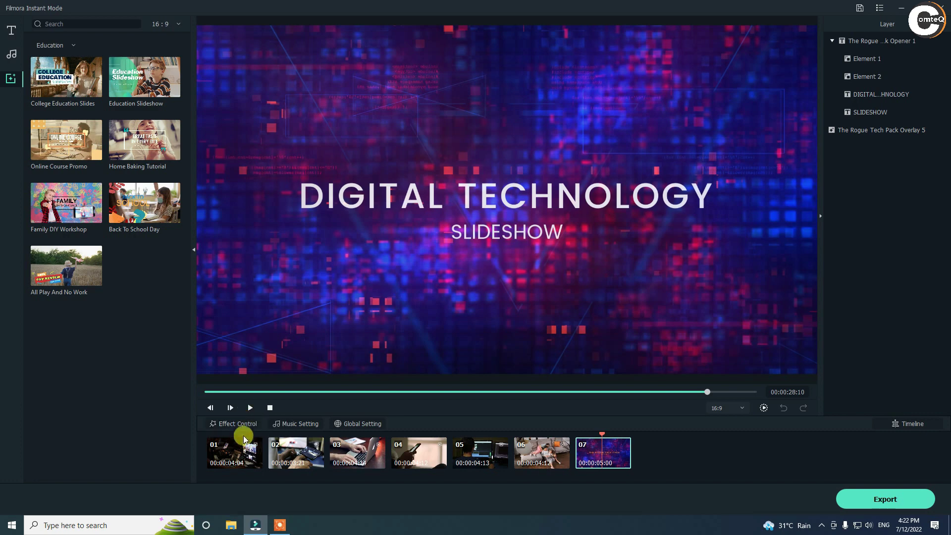
# Change the first clip's main title text to DIGITAL TECHNOLOGY 2022 and preview it at 00:00:01:15.
pyautogui.click(238, 463)
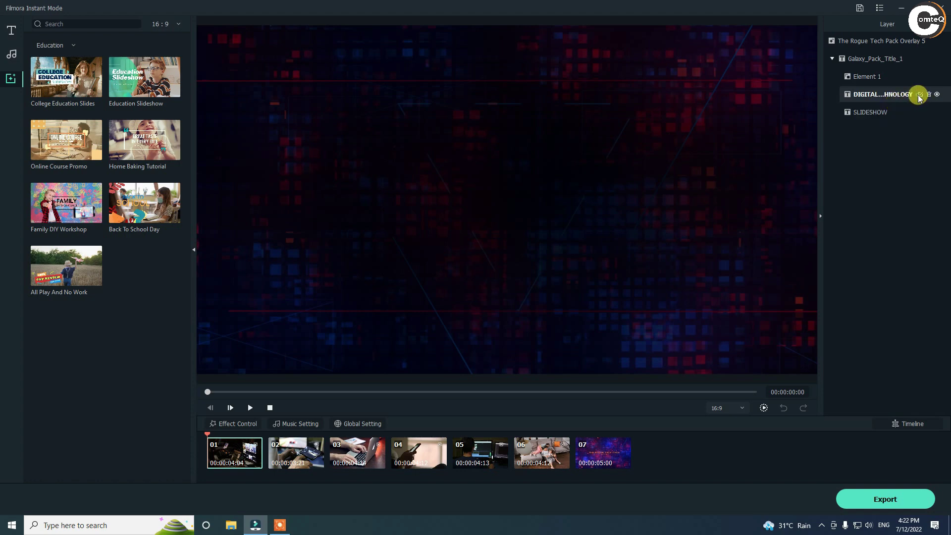
pyautogui.click(919, 95)
pyautogui.click(915, 54)
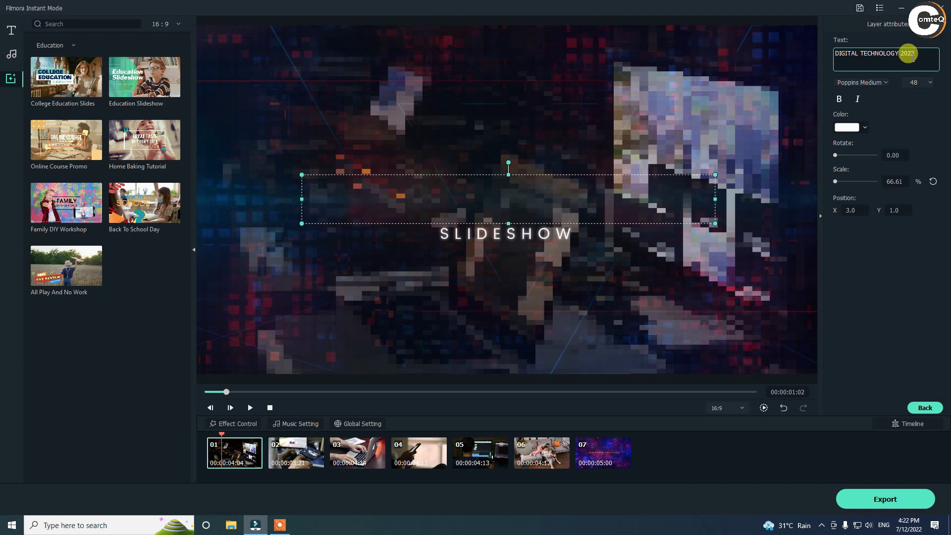
pyautogui.click(220, 393)
pyautogui.moveTo(221, 394); pyautogui.dragTo(236, 394)
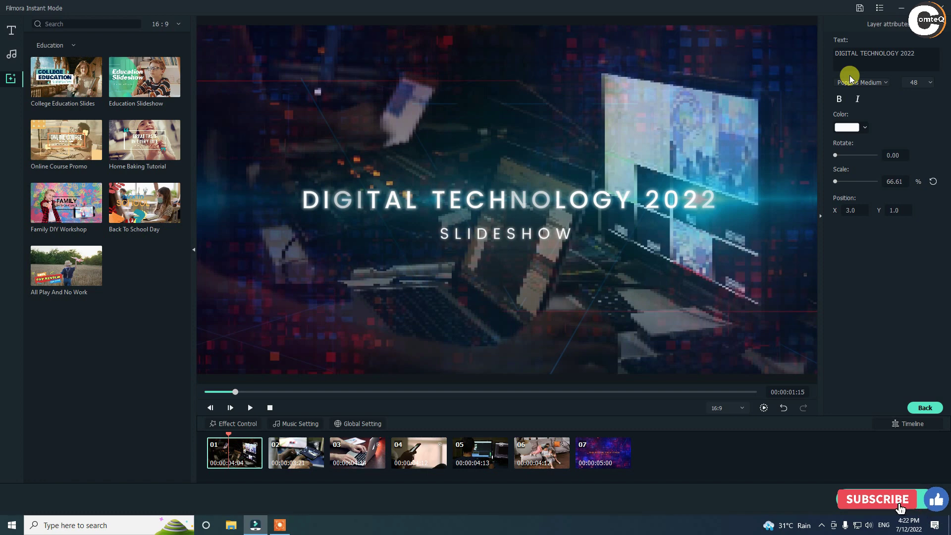
# Try the Pristina and Raleway fonts on the main title and settle on Roboto Condensed Bold.
pyautogui.click(879, 83)
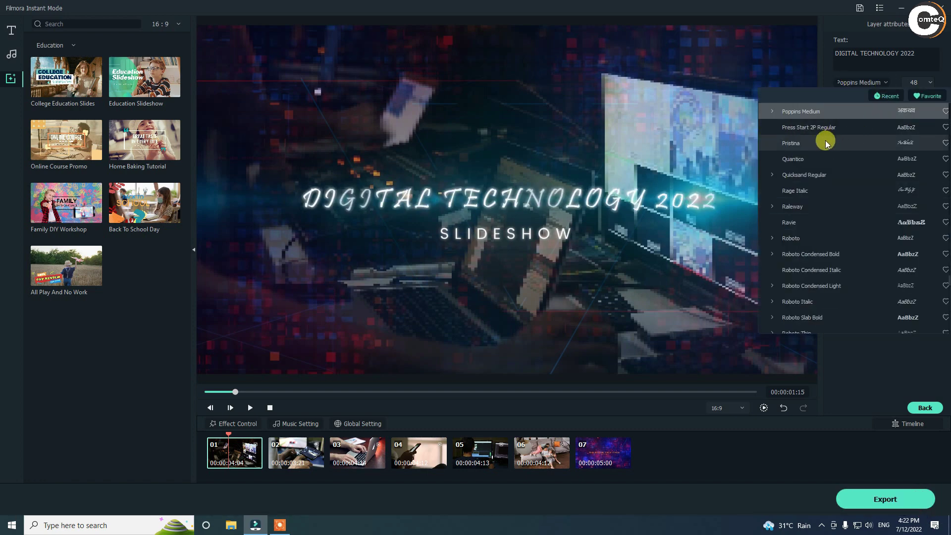
pyautogui.click(826, 143)
pyautogui.click(877, 83)
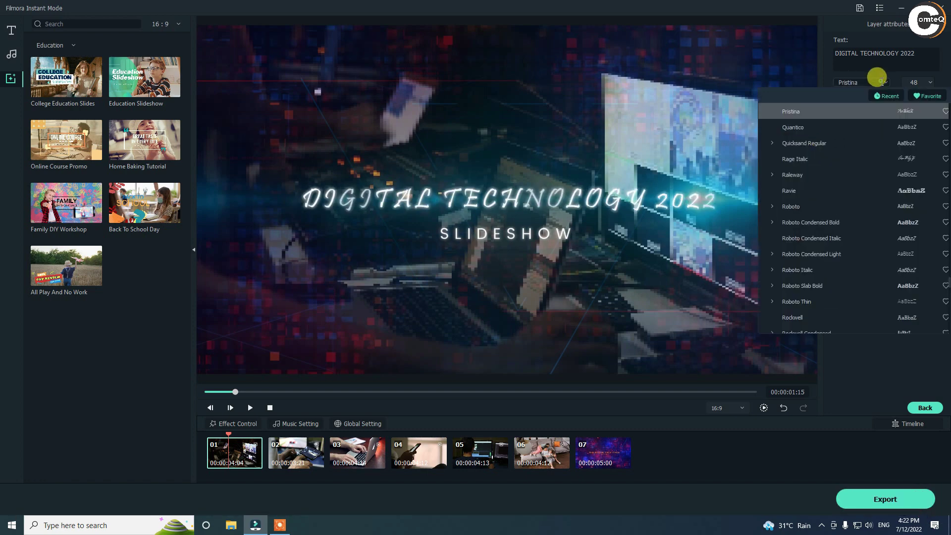
pyautogui.click(820, 175)
pyautogui.click(884, 82)
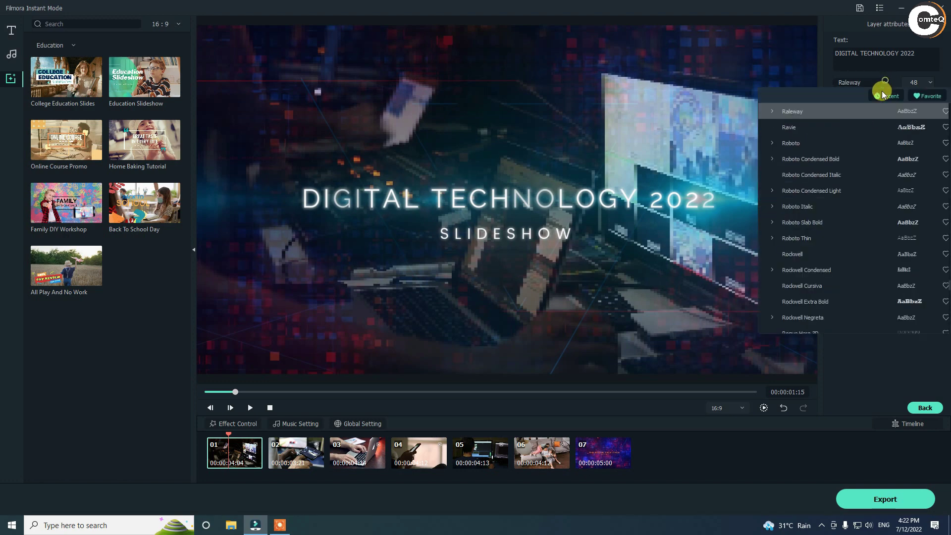
pyautogui.click(849, 159)
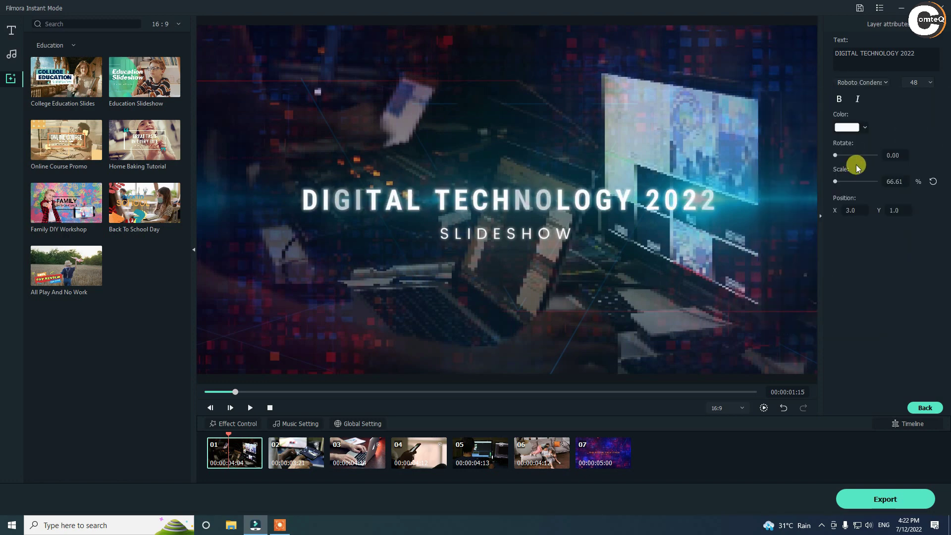
# Try pink on the main title and settle on a light yellow-green text colour.
pyautogui.click(862, 127)
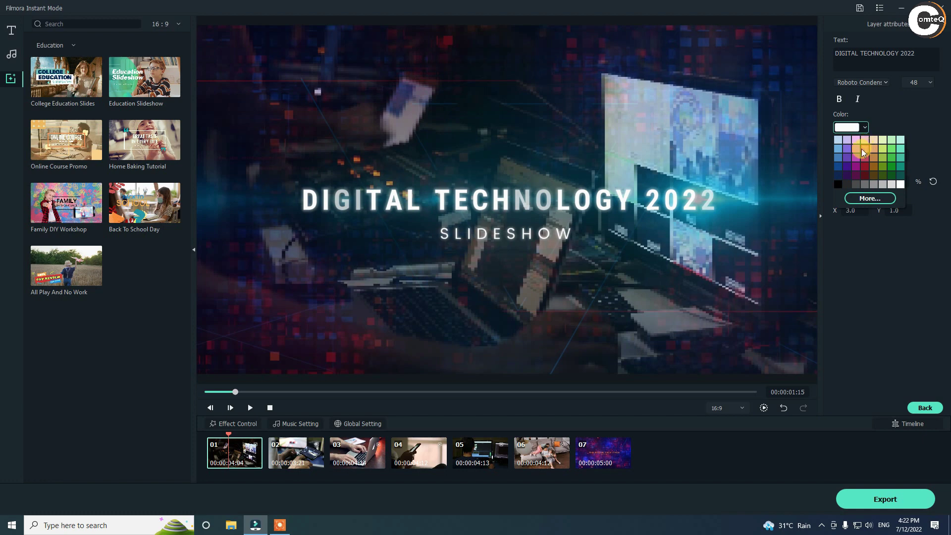
pyautogui.click(861, 149)
pyautogui.click(864, 124)
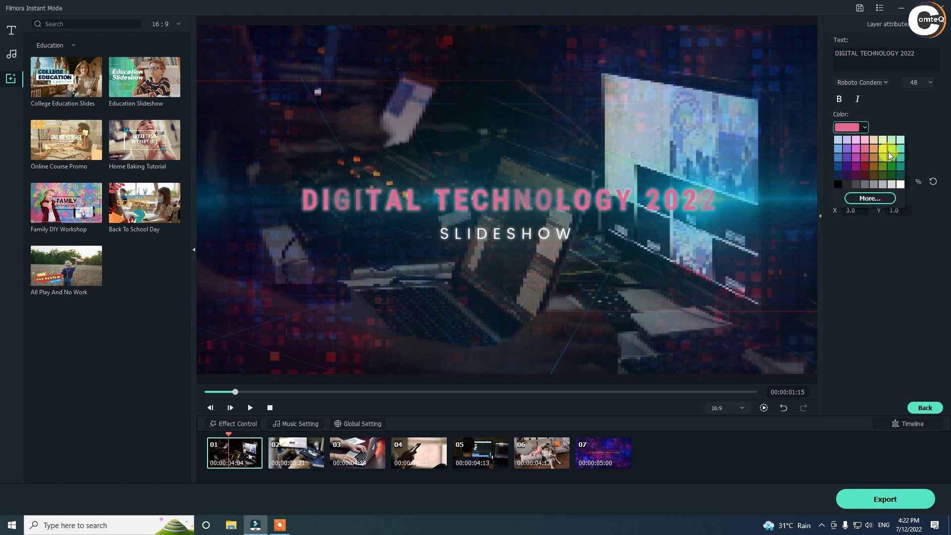
pyautogui.click(888, 151)
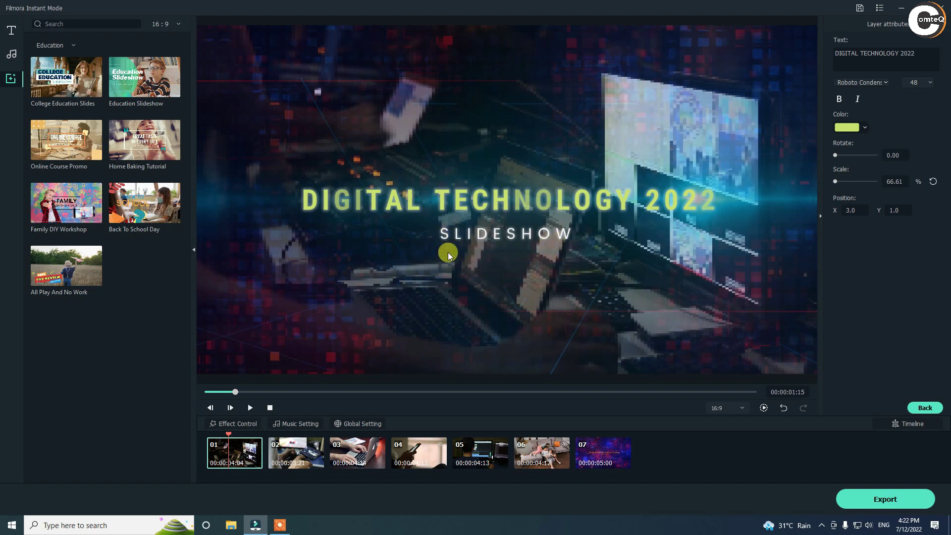
# Change the subtitle text below the main title to SLIDESHOW 2022.
pyautogui.click(542, 238)
pyautogui.click(883, 56)
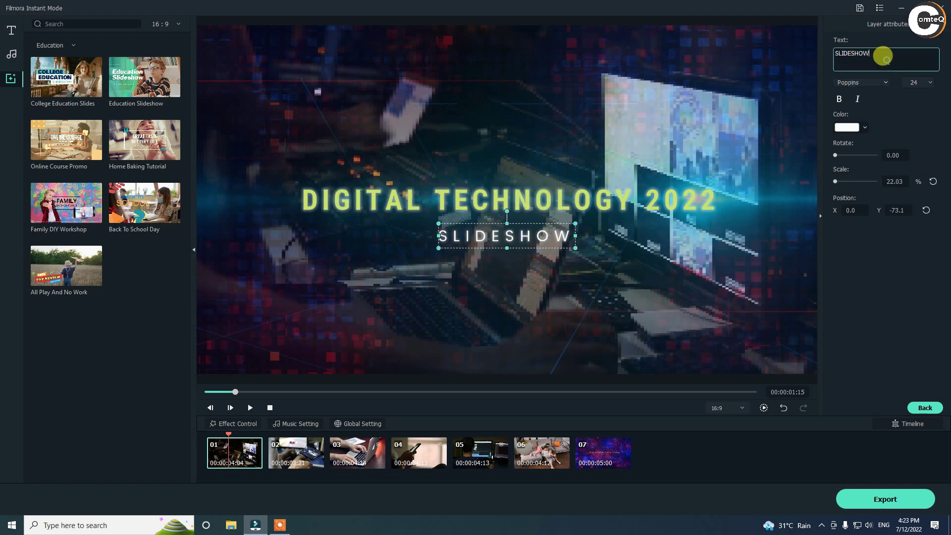
pyautogui.write('2022')
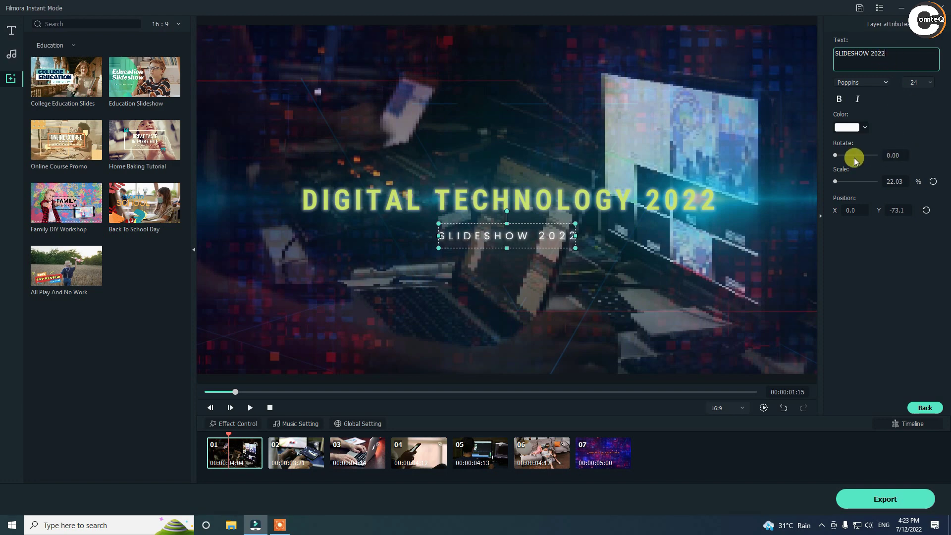
# Set the subtitle's text colour to a pinkish red and return to the layer list.
pyautogui.click(860, 128)
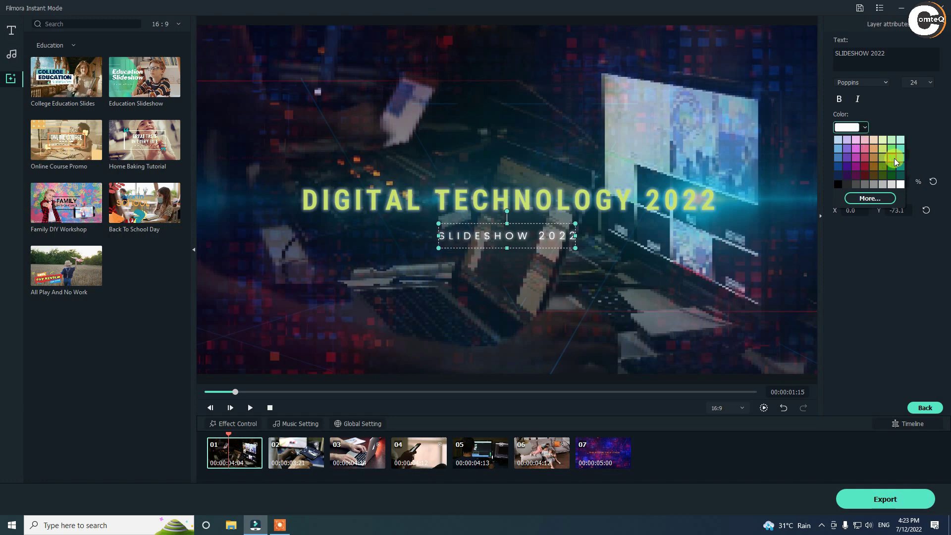
pyautogui.click(900, 183)
pyautogui.click(865, 128)
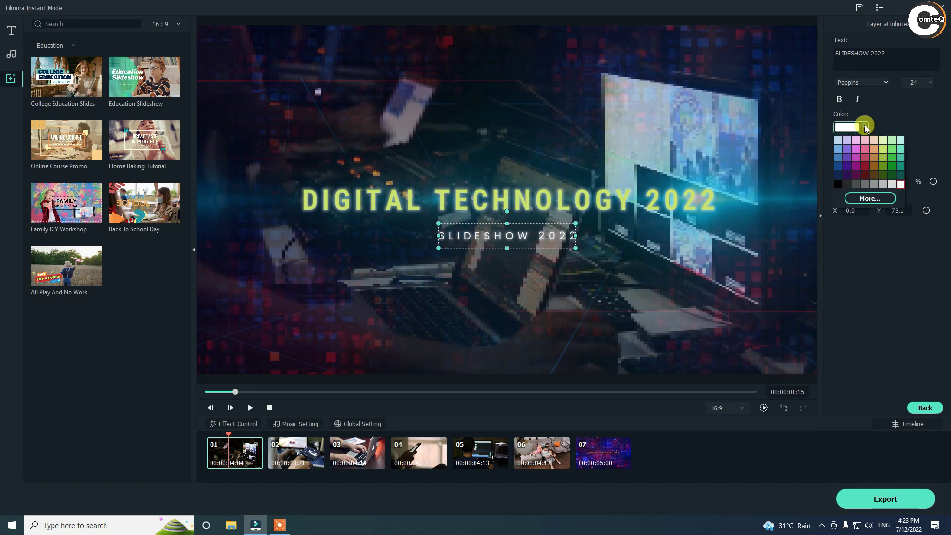
pyautogui.click(865, 158)
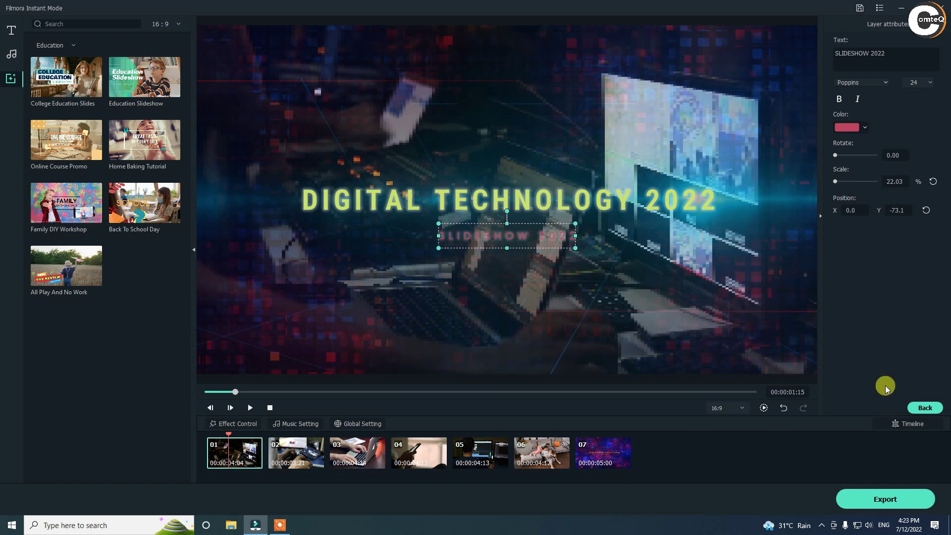
pyautogui.click(924, 409)
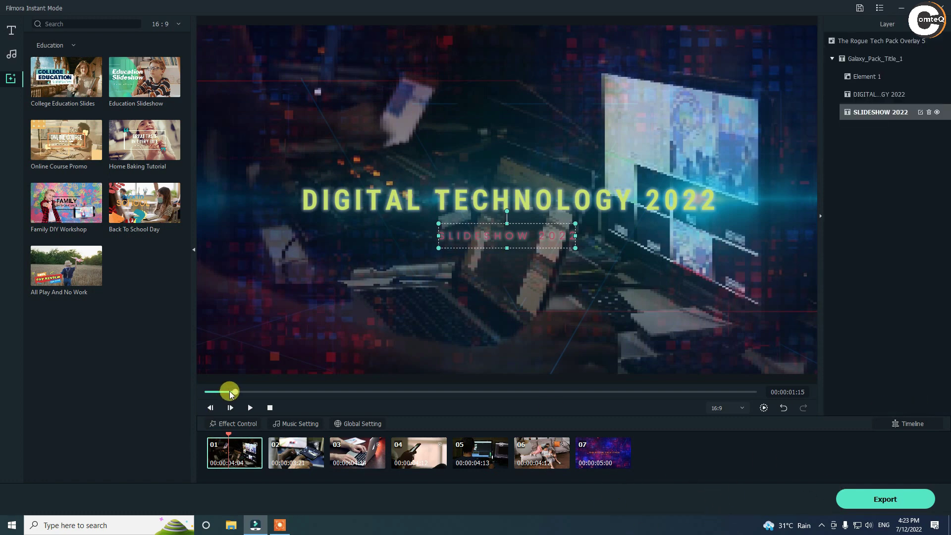
# Delete the MODERN BUSINESS and TECH SLIDESHOW text layers from the second clip's title.
pyautogui.moveTo(238, 396); pyautogui.dragTo(293, 400)
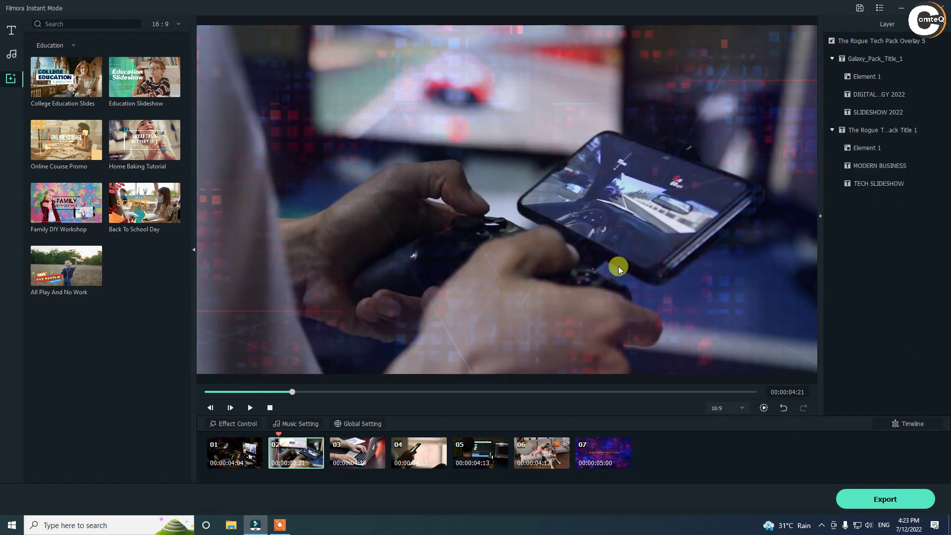
pyautogui.moveTo(315, 466)
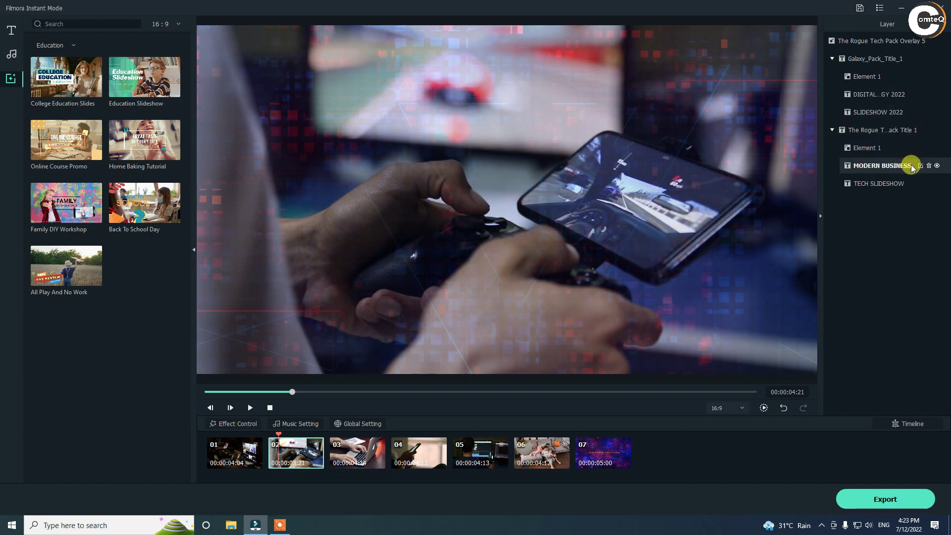
pyautogui.click(929, 166)
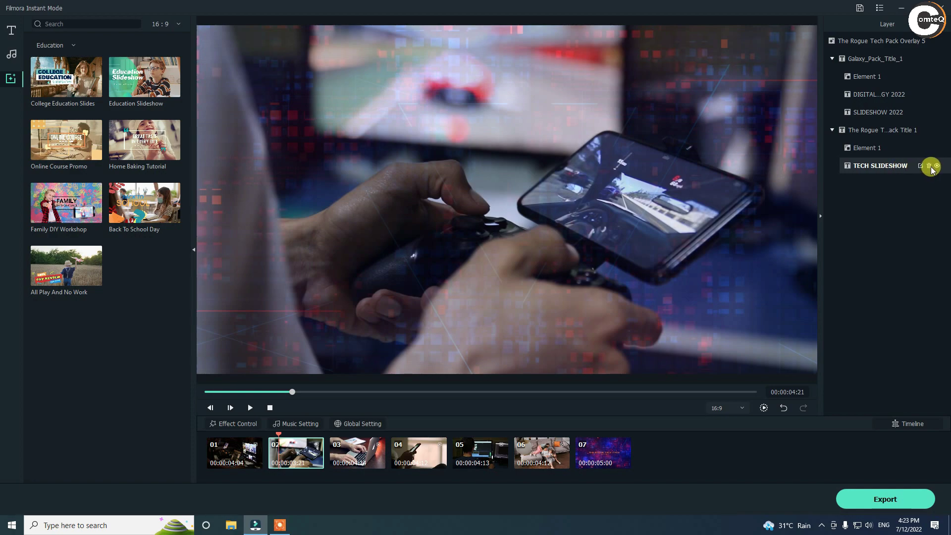
pyautogui.click(929, 167)
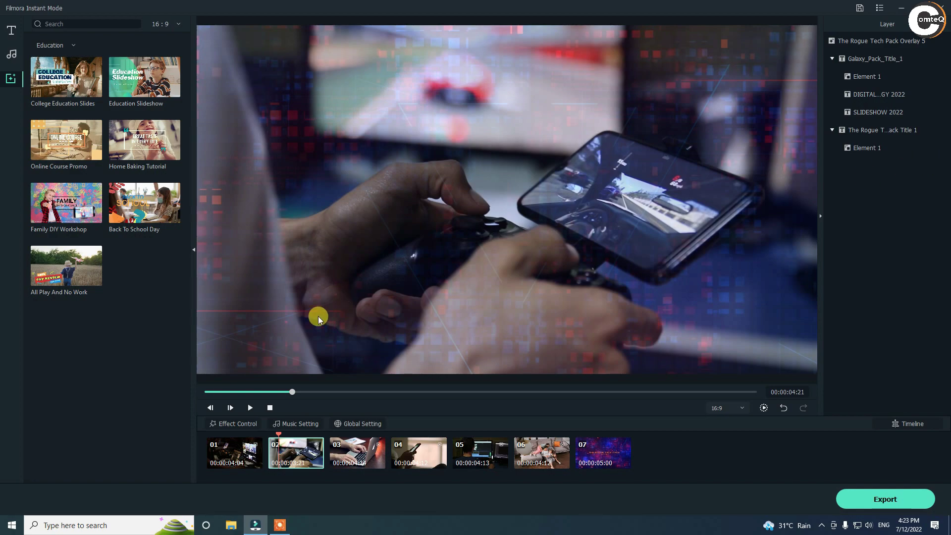
# Add the Lower Third 7 title to the second clip at 00:00:05:08.
pyautogui.moveTo(293, 392)
pyautogui.mouseDown()
pyautogui.moveTo(212, 392)
pyautogui.moveTo(303, 391)
pyautogui.mouseUp()
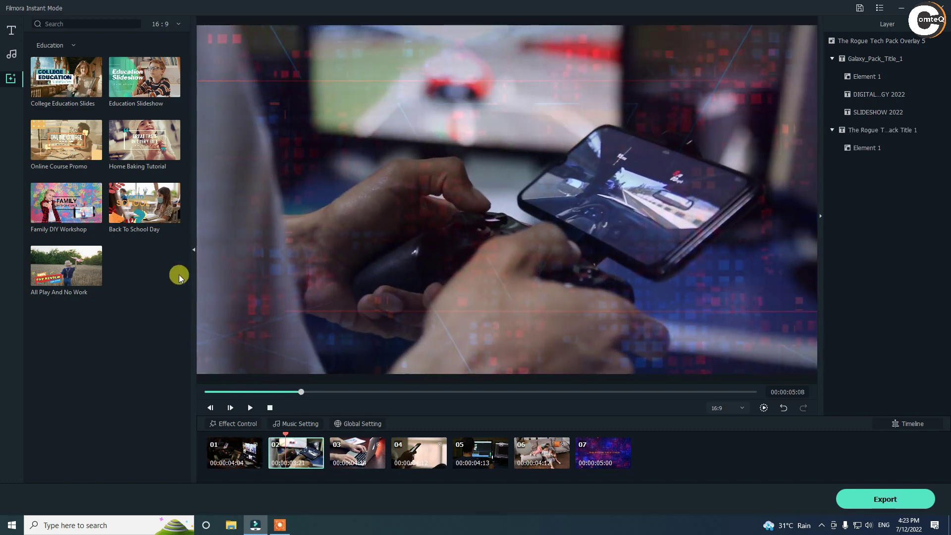
pyautogui.click(11, 31)
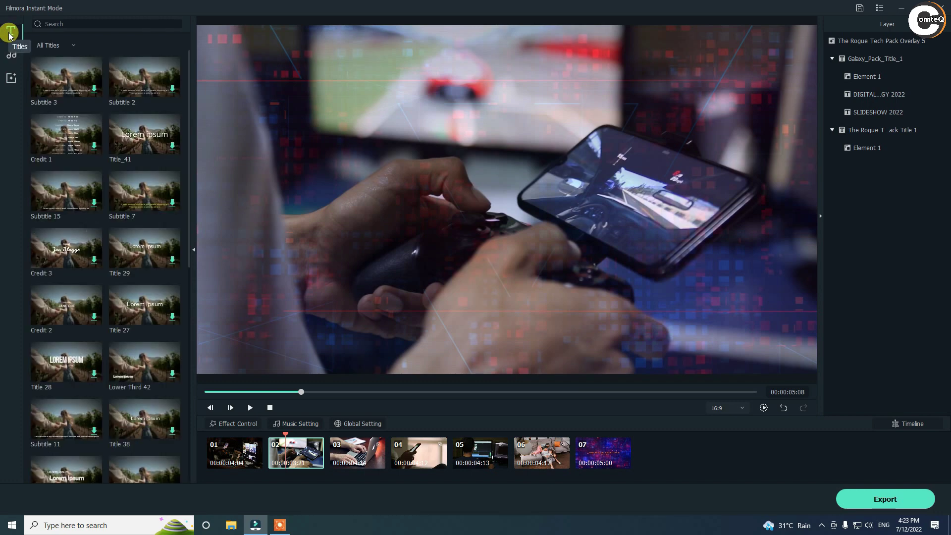
pyautogui.moveTo(190, 98); pyautogui.dragTo(189, 170)
pyautogui.moveTo(183, 200); pyautogui.dragTo(177, 322)
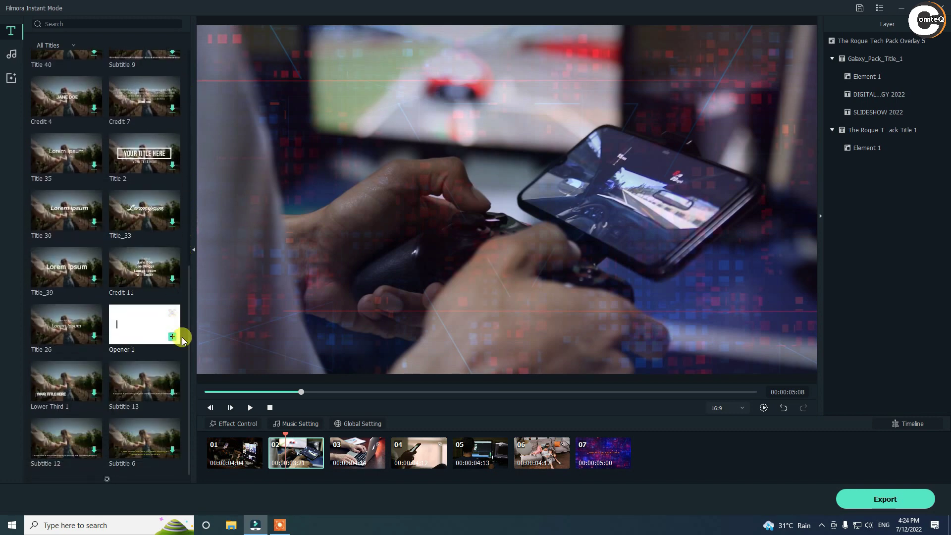
pyautogui.scroll(-5, 138, 370)
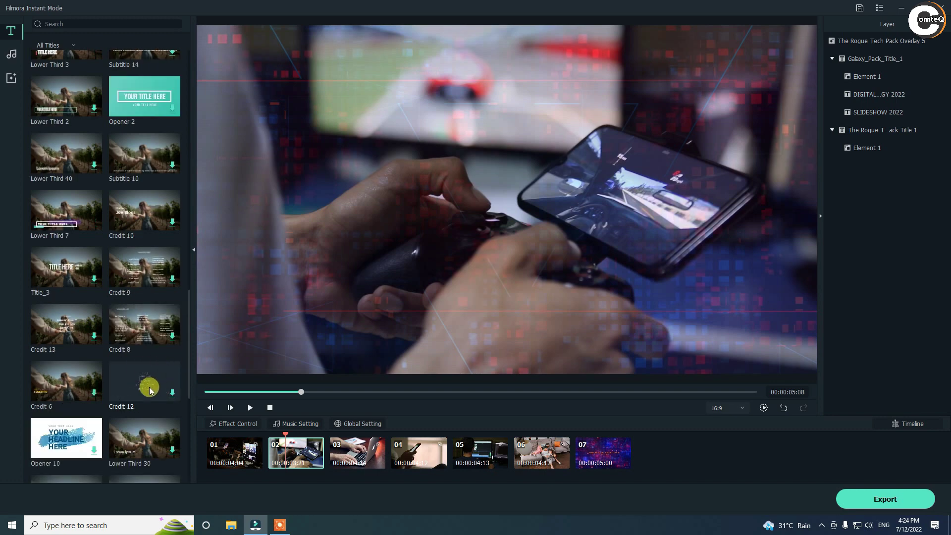
pyautogui.moveTo(69, 226)
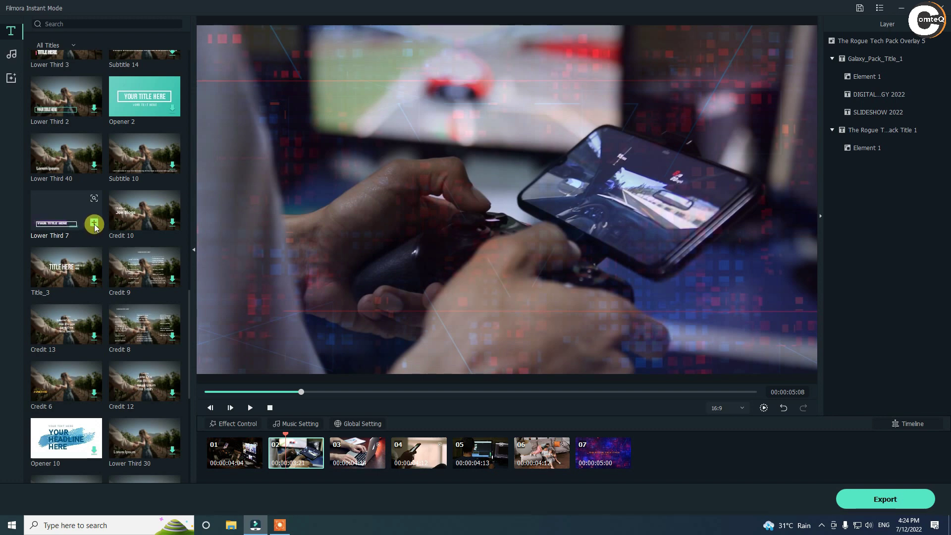
pyautogui.click(95, 223)
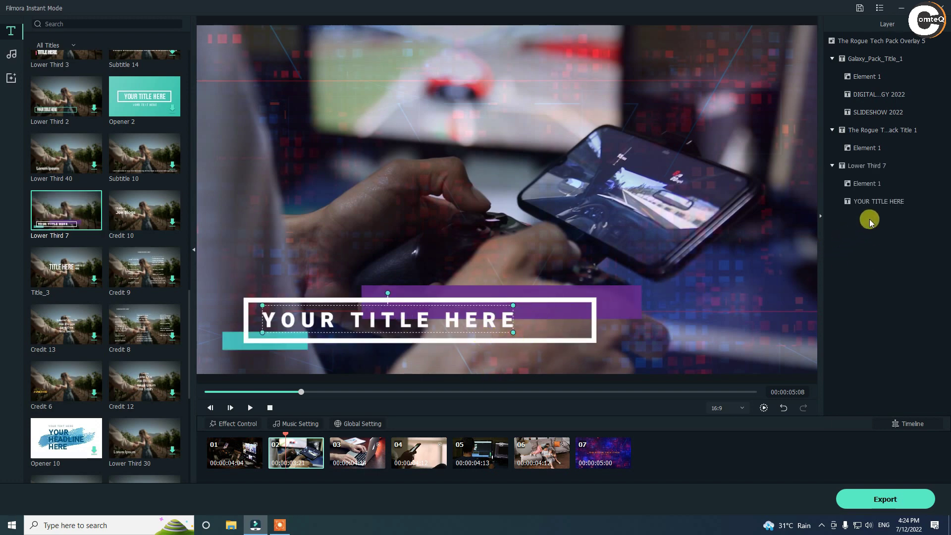
# Replace the placeholder text of the Lower Third 7 title with FOR MY BUSINESS.
pyautogui.click(914, 202)
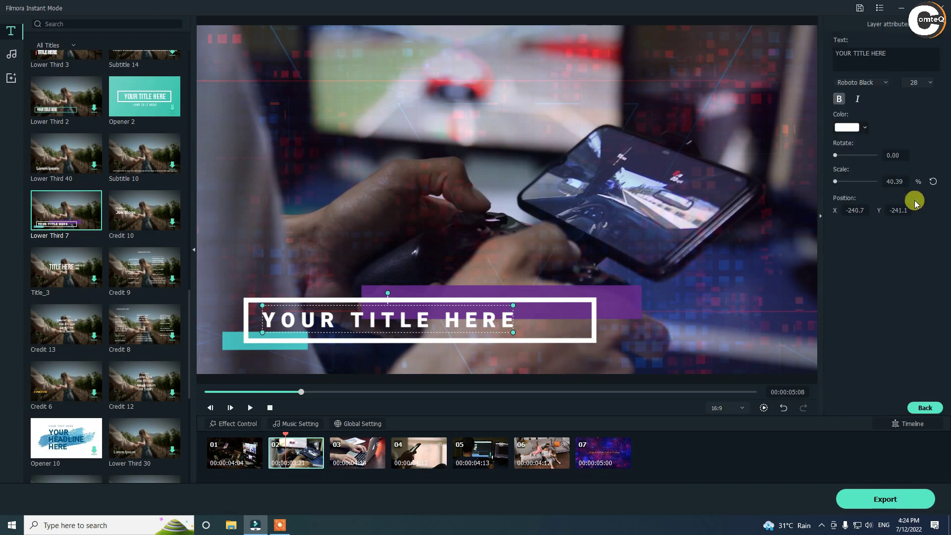
pyautogui.click(896, 55)
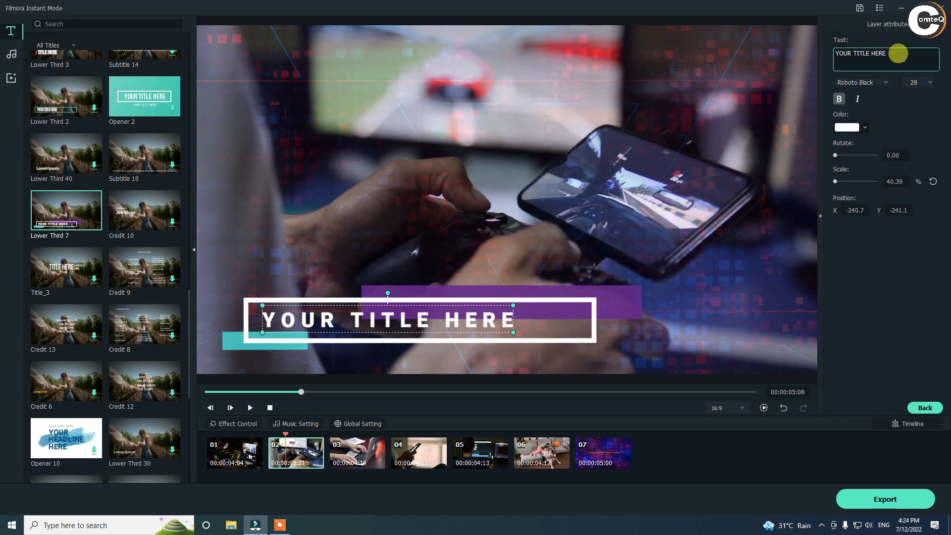
pyautogui.press('BackSpace')
pyautogui.press('BackSpace')
pyautogui.press('BackSpace')
pyautogui.press('BackSpace')
pyautogui.press('BackSpace')
pyautogui.press('BackSpace')
pyautogui.press('BackSpace')
pyautogui.press('BackSpace')
pyautogui.press('BackSpace')
pyautogui.press('BackSpace')
pyautogui.press('BackSpace')
pyautogui.press('BackSpace')
pyautogui.press('BackSpace')
pyautogui.press('BackSpace')
pyautogui.press('BackSpace')
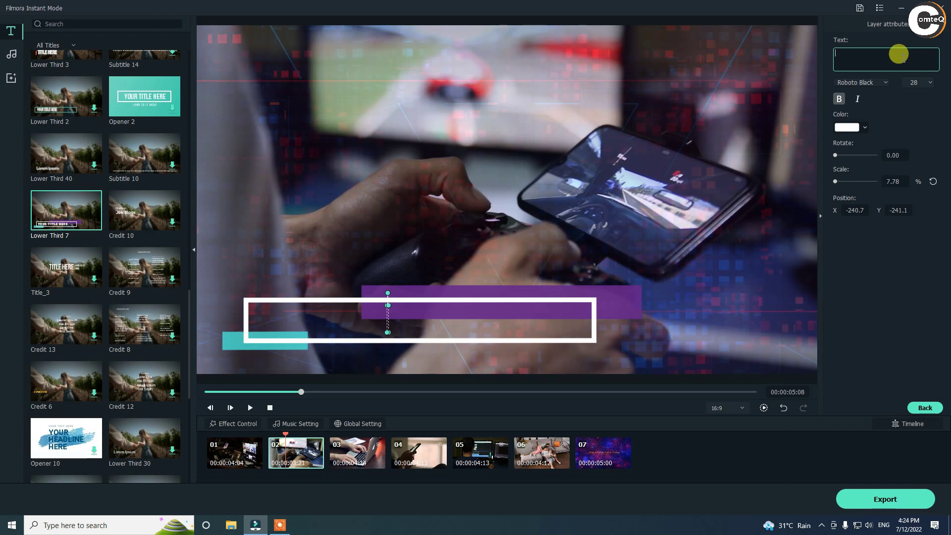
pyautogui.write('T')
pyautogui.press('BackSpace')
pyautogui.write('FOR MY BUSINESS')
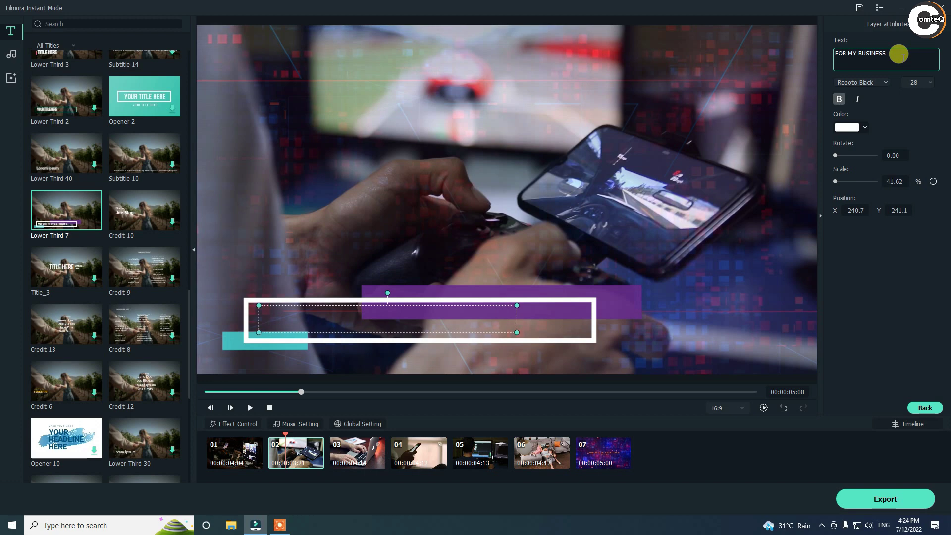
# Preview the lower third's animation and shift the FOR MY BUSINESS text towards the centre of its white frame.
pyautogui.click(296, 392)
pyautogui.moveTo(295, 394); pyautogui.dragTo(331, 391)
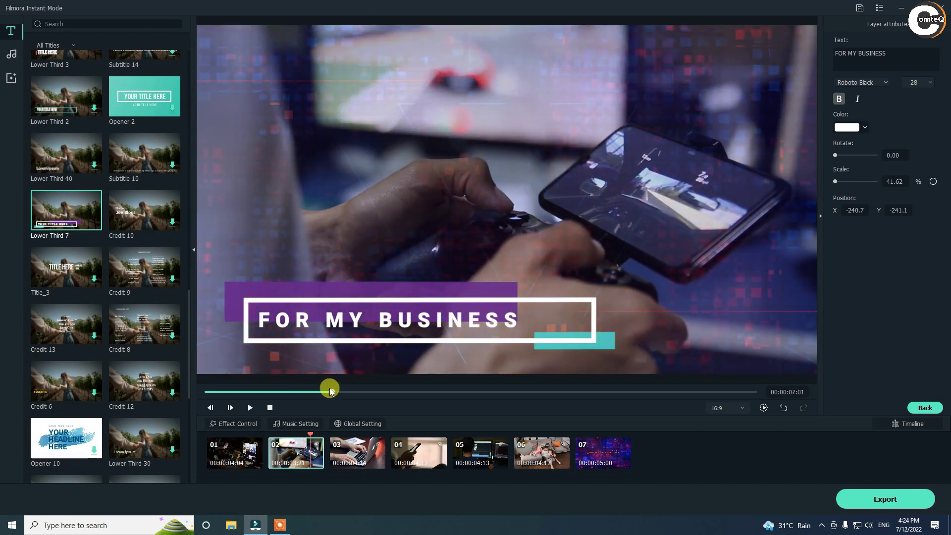
pyautogui.click(352, 327)
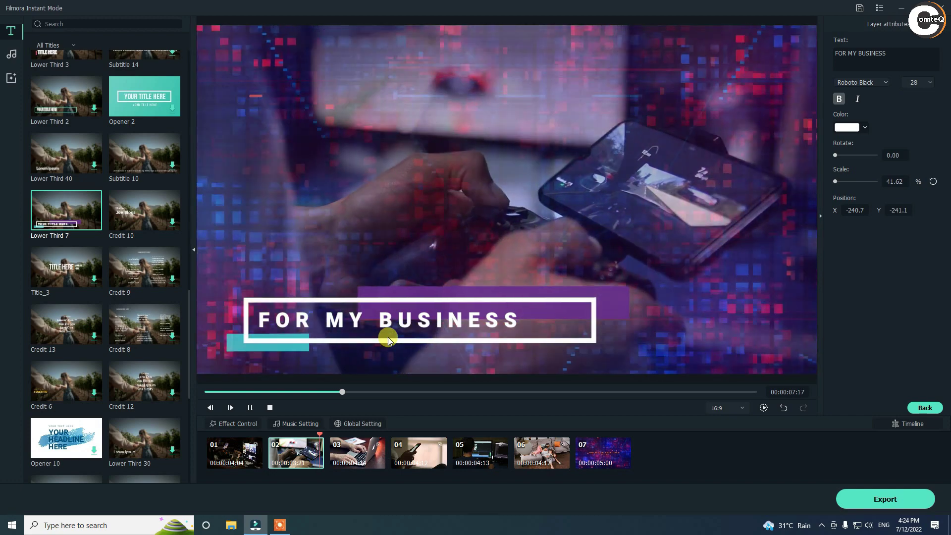
pyautogui.click(250, 407)
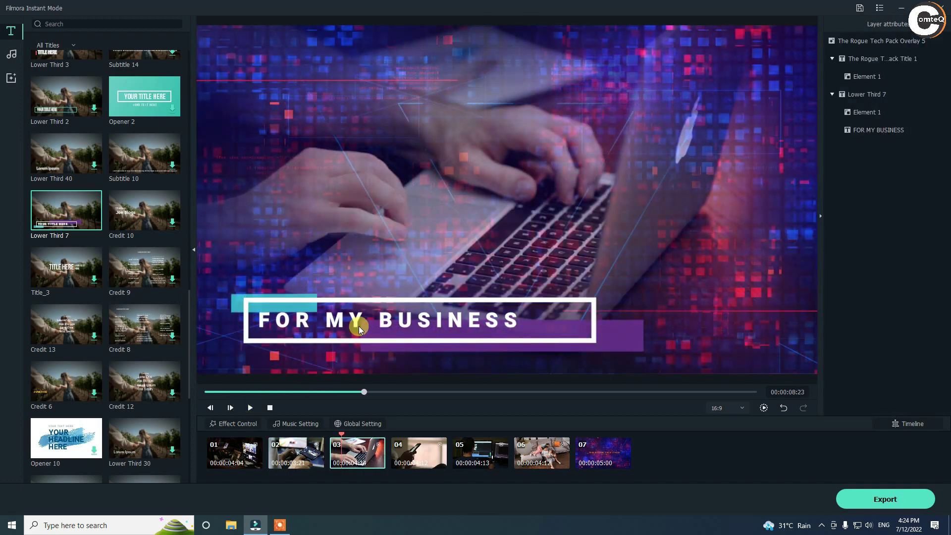
pyautogui.click(370, 320)
pyautogui.moveTo(372, 322); pyautogui.dragTo(392, 316)
pyautogui.moveTo(497, 319)
pyautogui.mouseDown()
pyautogui.moveTo(484, 319)
pyautogui.moveTo(493, 326)
pyautogui.mouseUp()
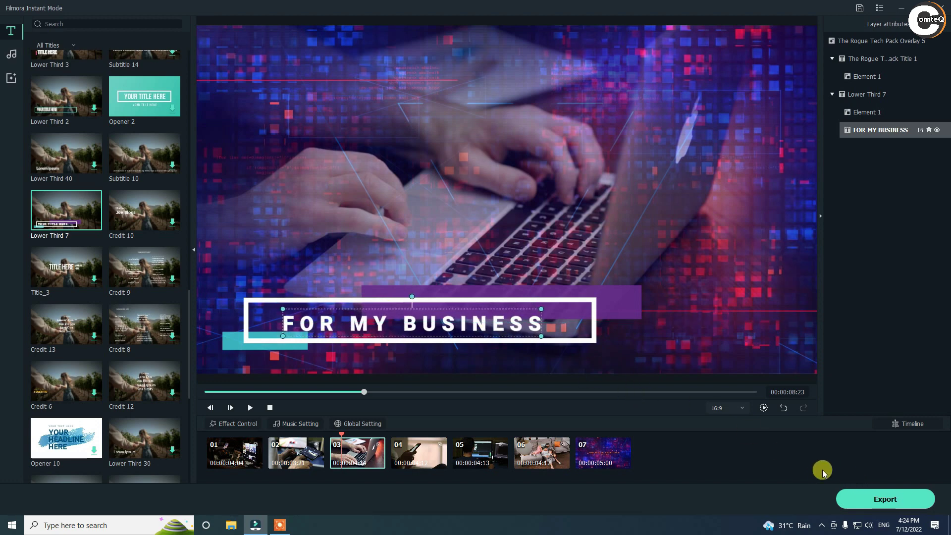
# Play the slideshow from near its beginning into the third clip to check the edited titles.
pyautogui.moveTo(364, 392); pyautogui.dragTo(208, 392)
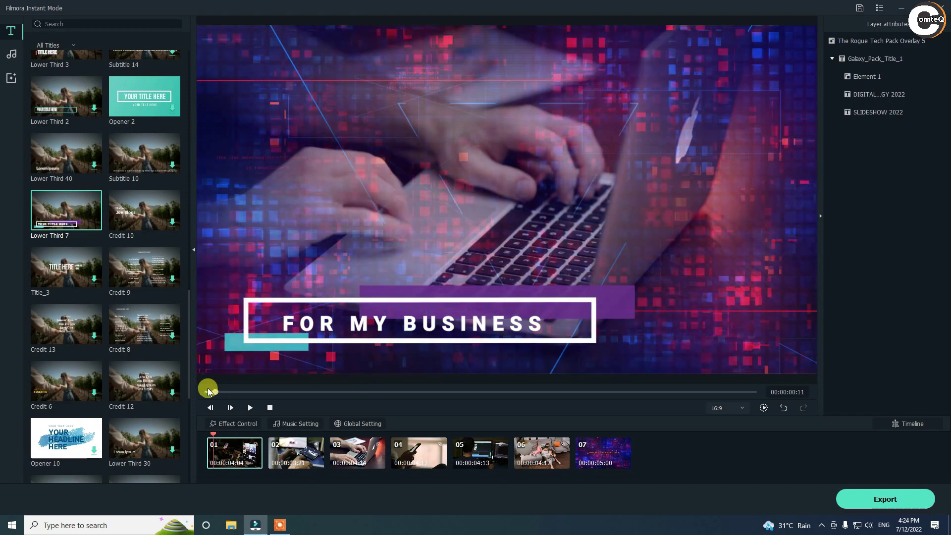
pyautogui.click(250, 407)
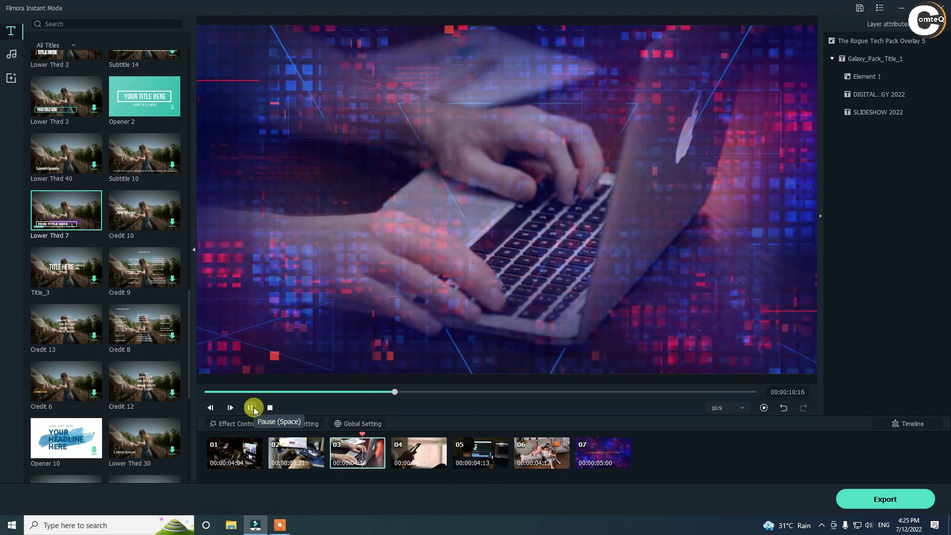
pyautogui.click(251, 407)
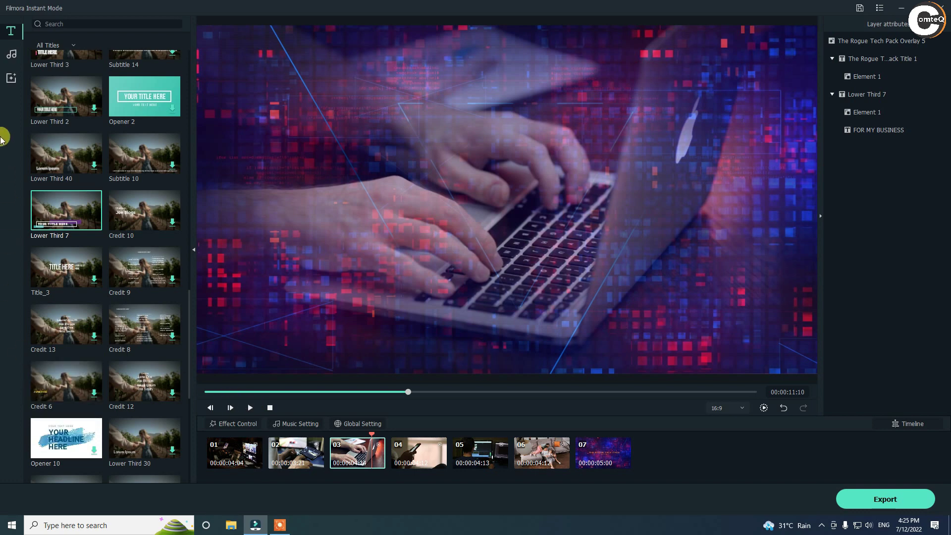
# Listen to the Red Echoes track from the music library and apply it as the slideshow's music.
pyautogui.click(13, 56)
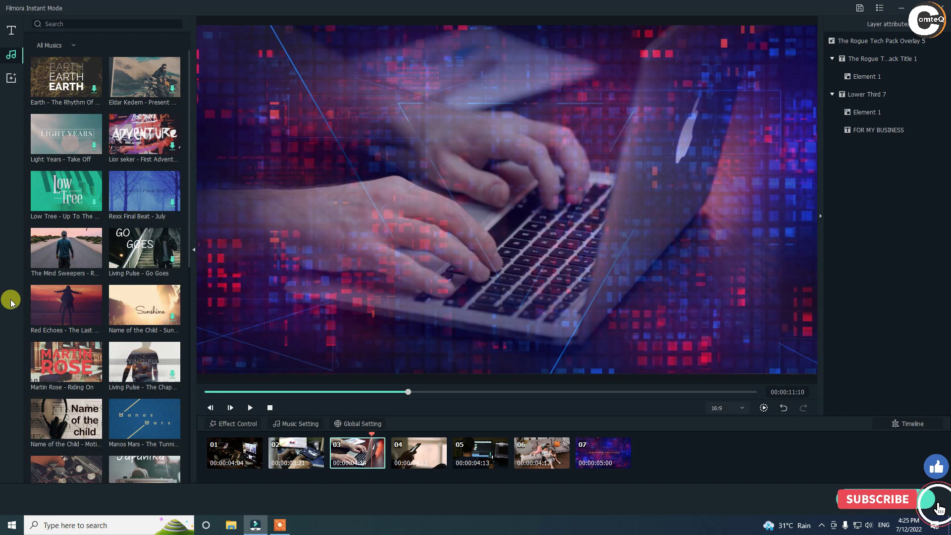
pyautogui.moveTo(63, 311)
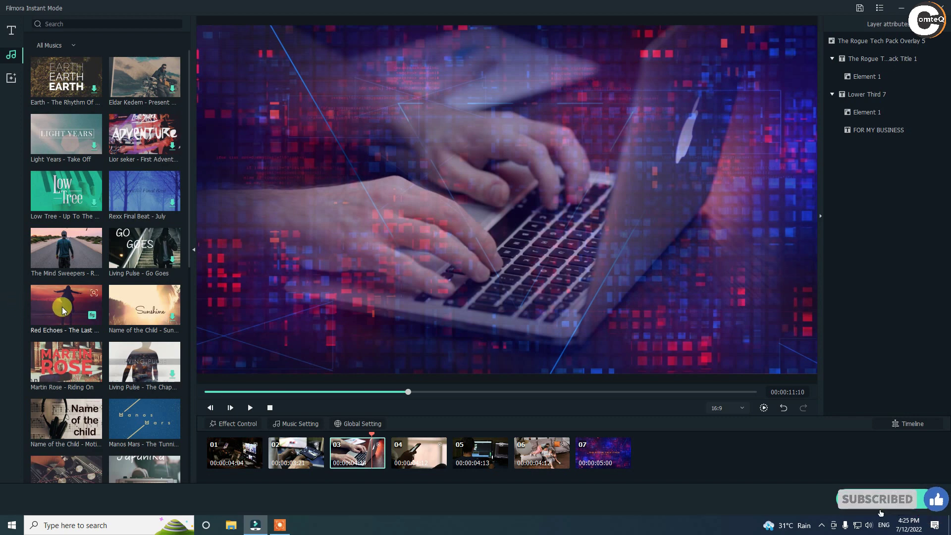
pyautogui.click(67, 314)
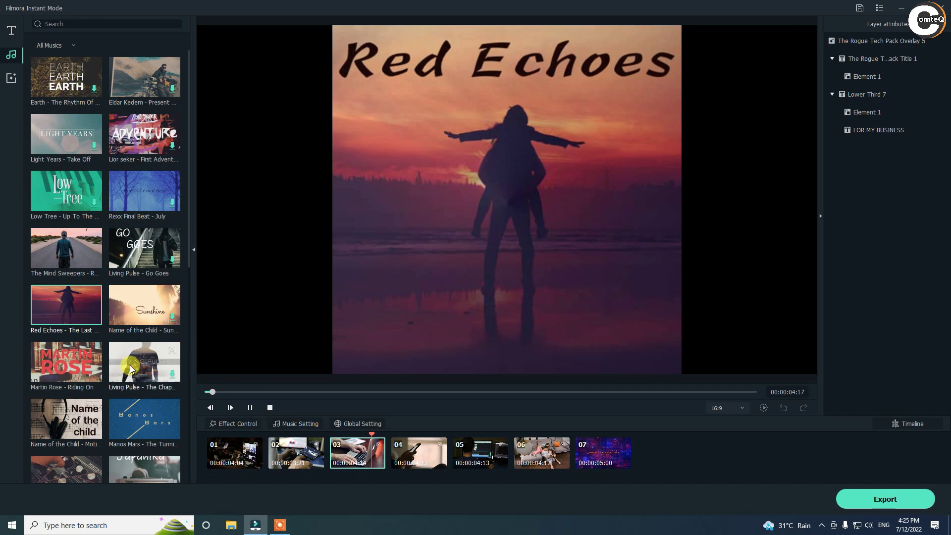
pyautogui.click(250, 407)
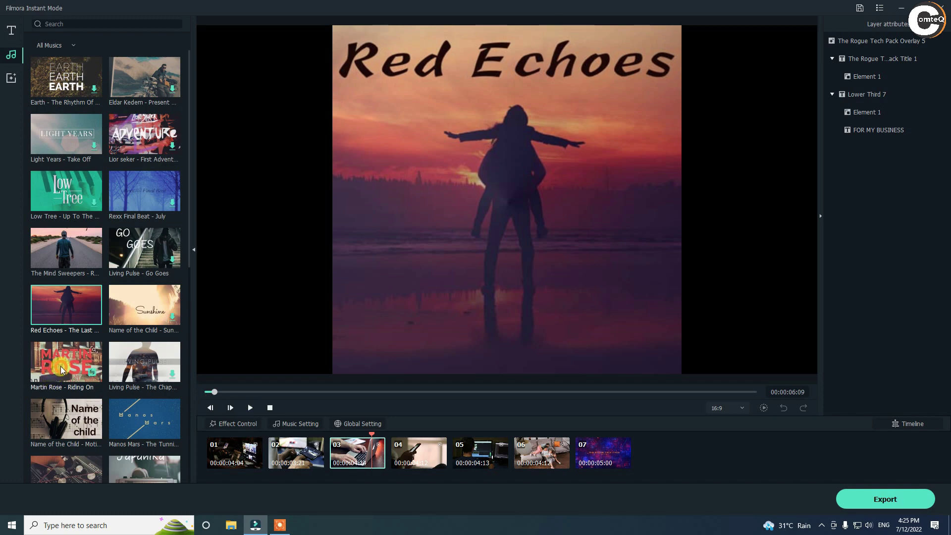
pyautogui.click(92, 316)
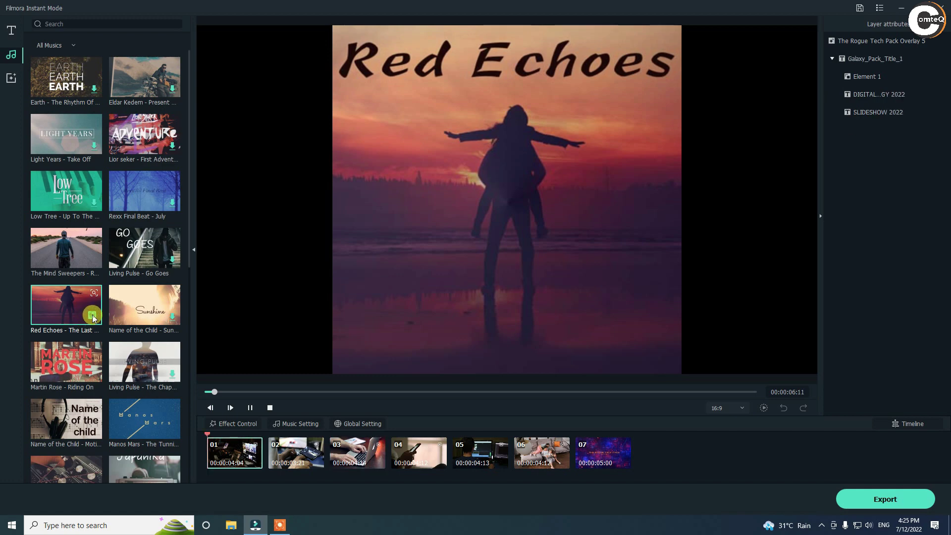
pyautogui.click(250, 407)
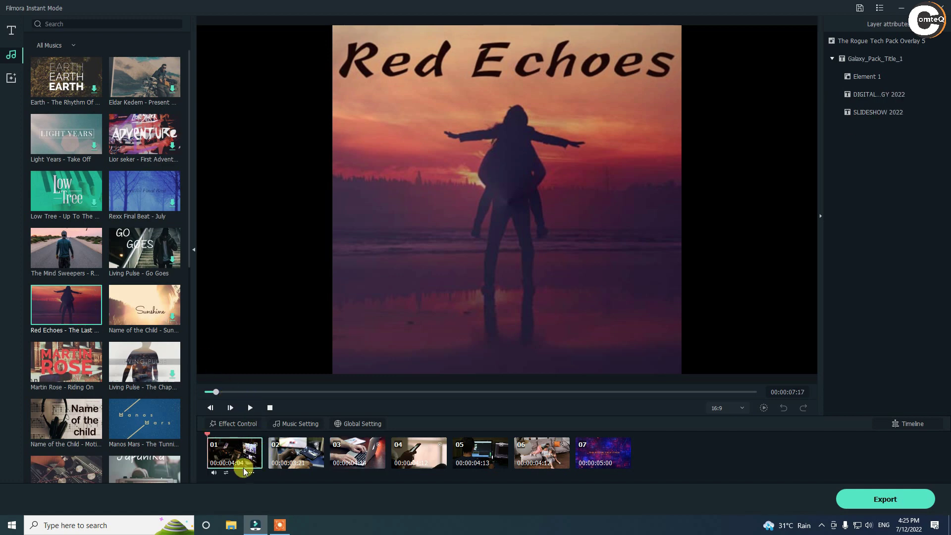
# Play the slideshow from the first clip into the third to check it with the Red Echoes music.
pyautogui.click(229, 453)
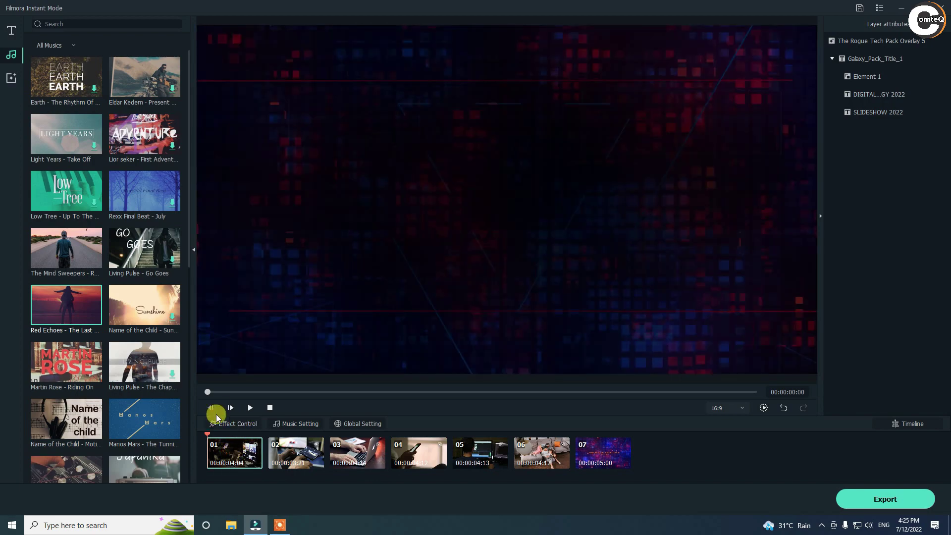
pyautogui.click(250, 407)
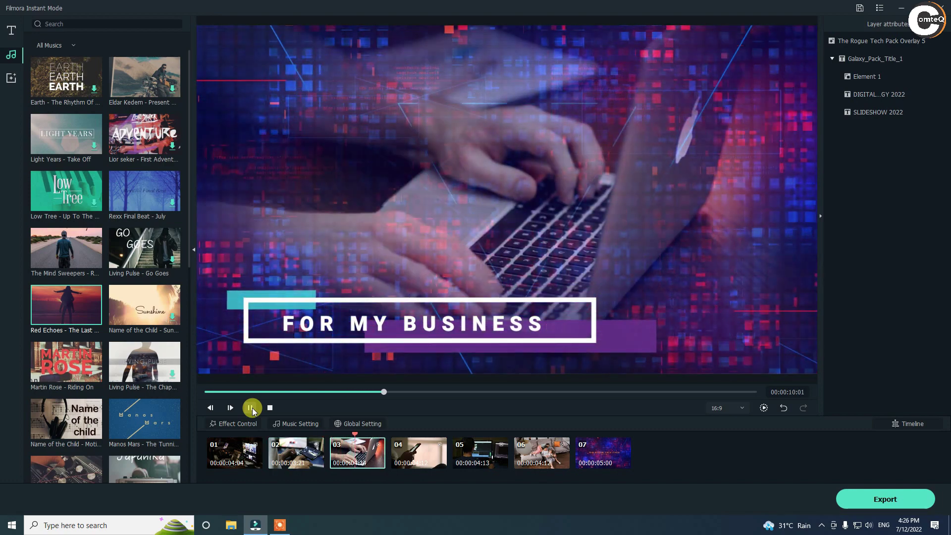
pyautogui.click(252, 408)
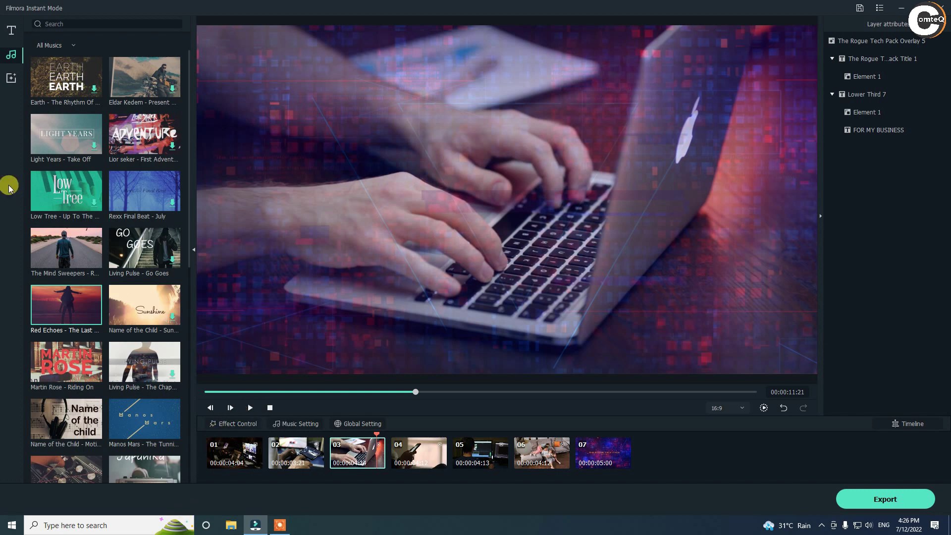
# Replace the current template with College Education Slides without saving the modified project, and preview the result.
pyautogui.click(9, 78)
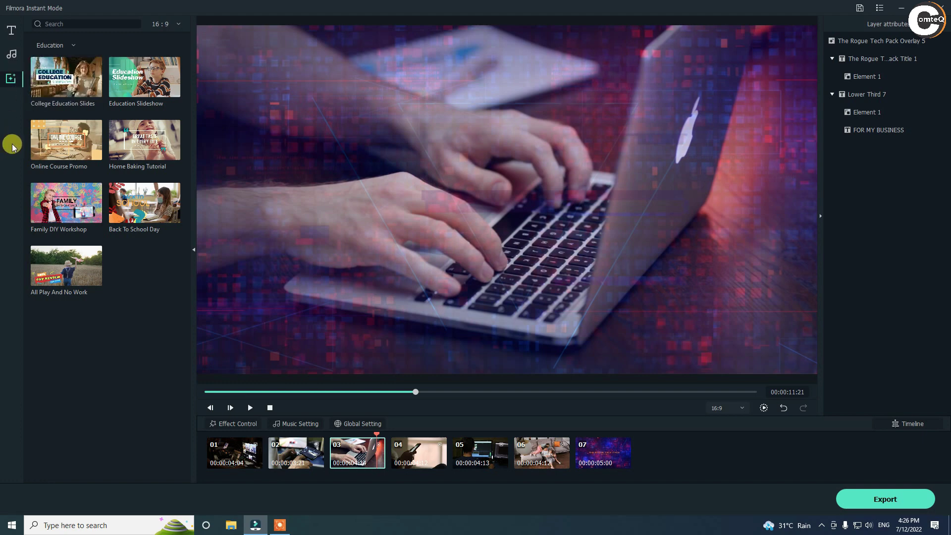
pyautogui.moveTo(62, 99)
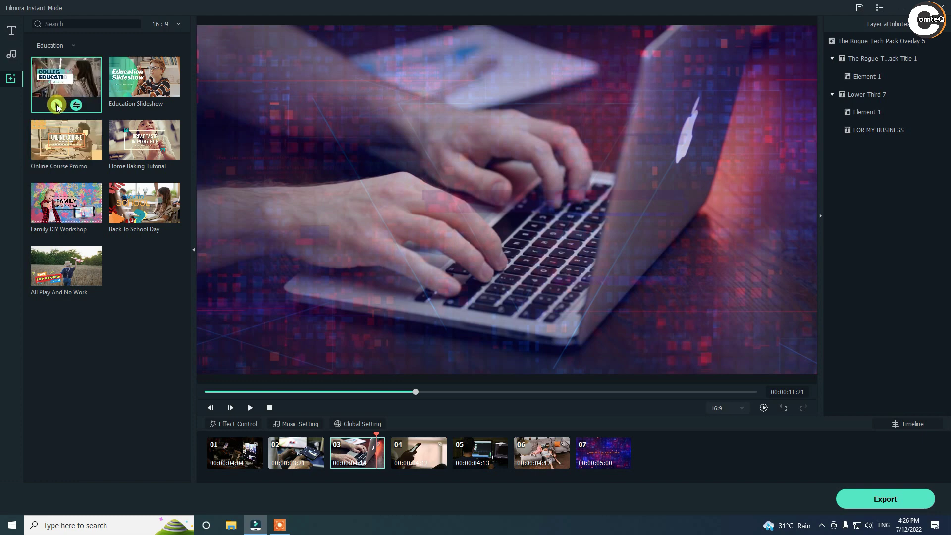
pyautogui.click(77, 105)
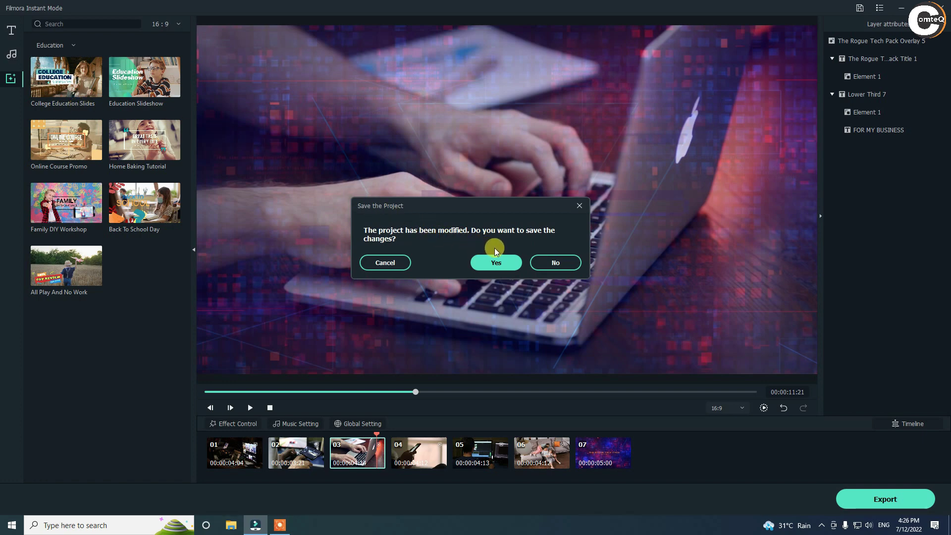
pyautogui.click(556, 265)
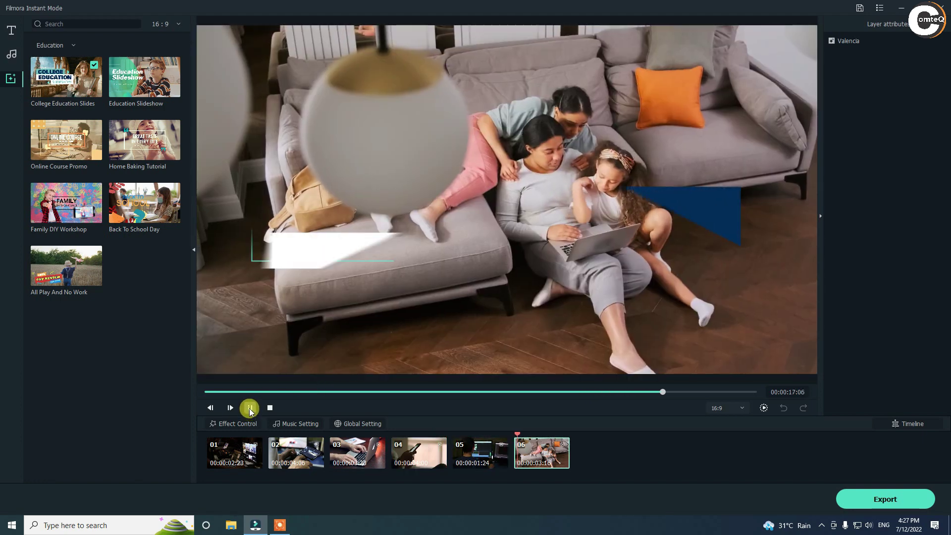
pyautogui.click(251, 408)
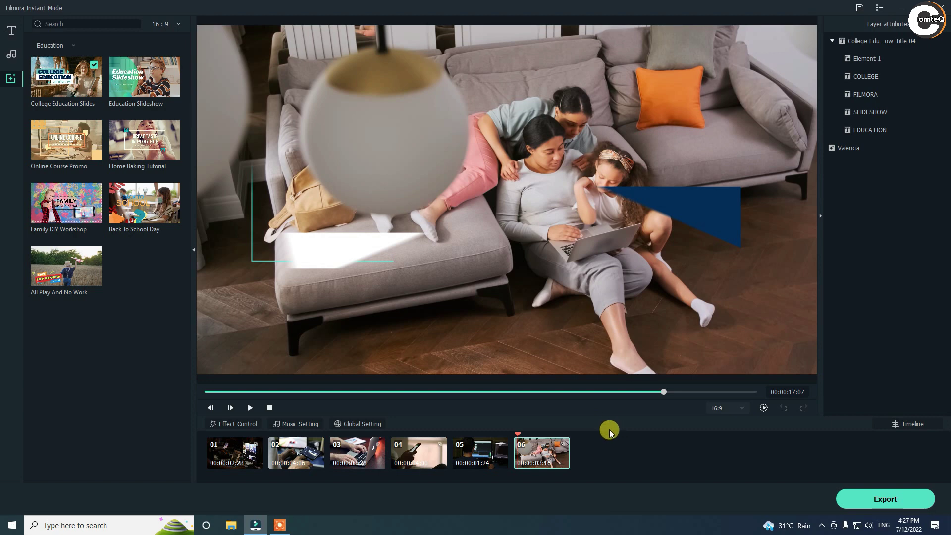
# Switch the slideshow to timeline mode with the option to save the current project enabled.
pyautogui.click(913, 425)
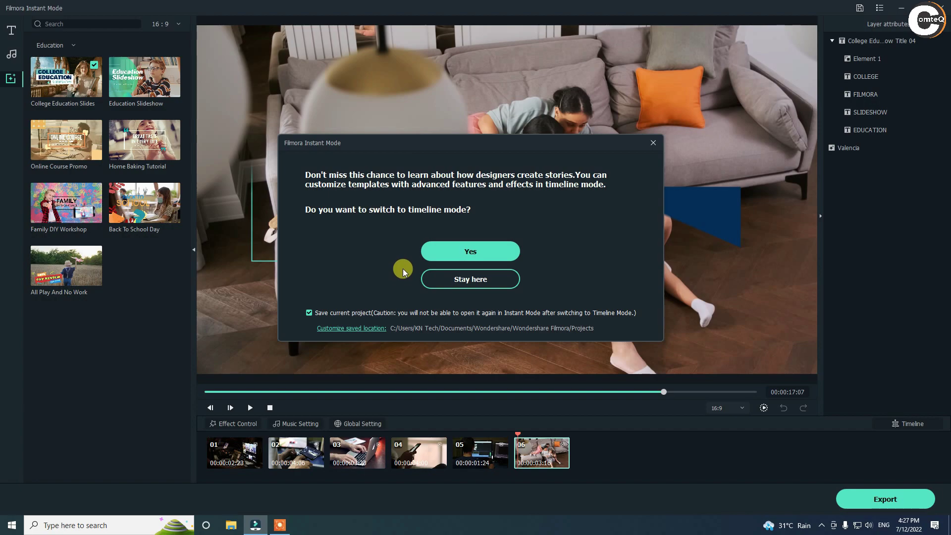
pyautogui.click(470, 251)
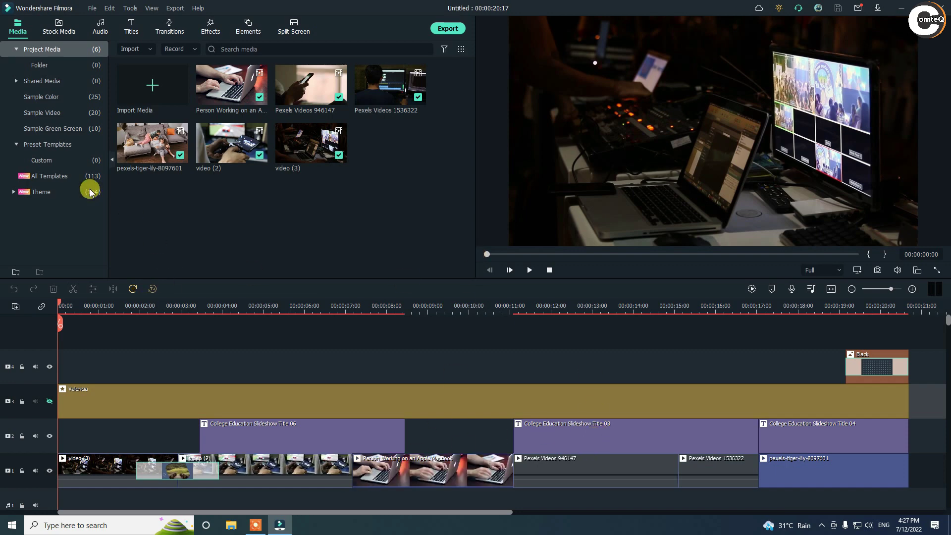
# Look through the sample colours and sample videos, and open the title library.
pyautogui.click(47, 97)
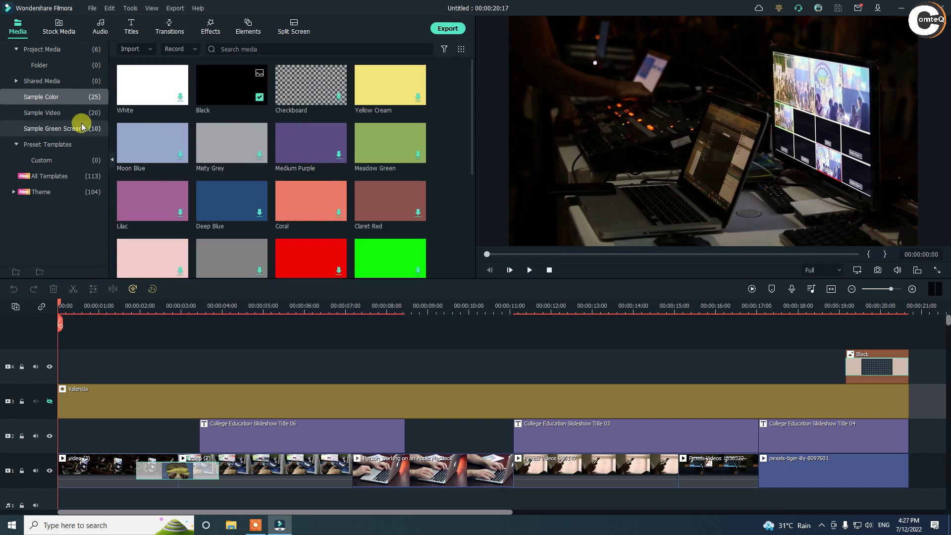
pyautogui.click(67, 113)
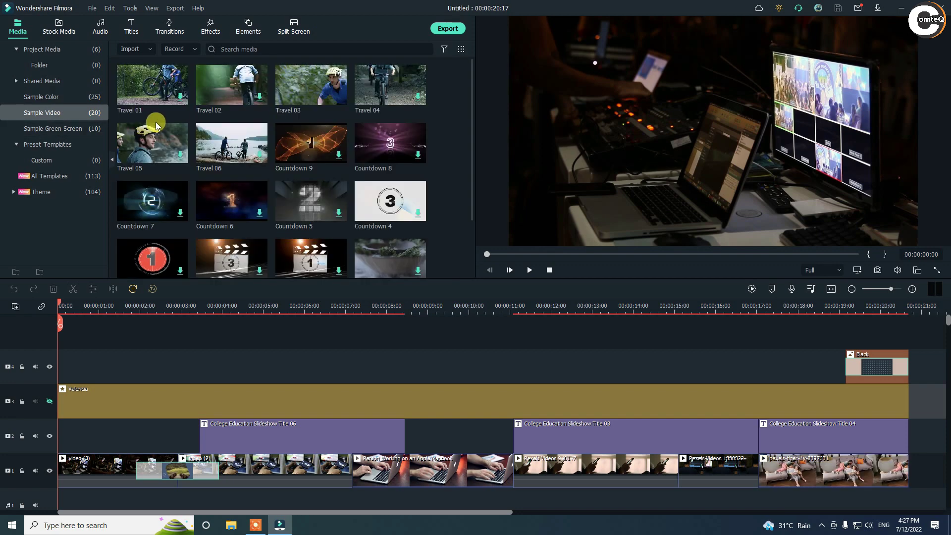
pyautogui.click(130, 34)
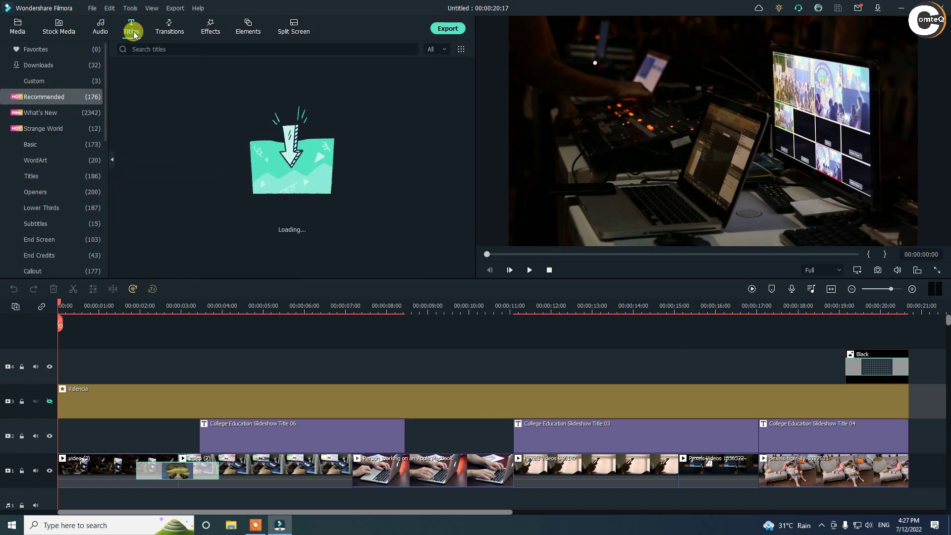